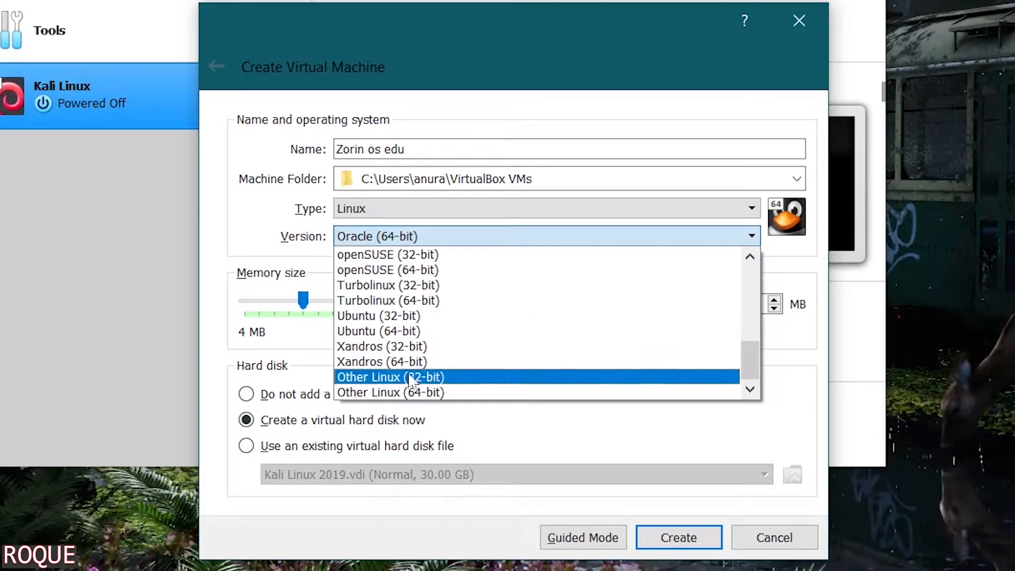
# - Set the Zorin os edu machine to Other Linux (64-bit) with 2048 MB memory and create it
pyautogui.click(411, 392)
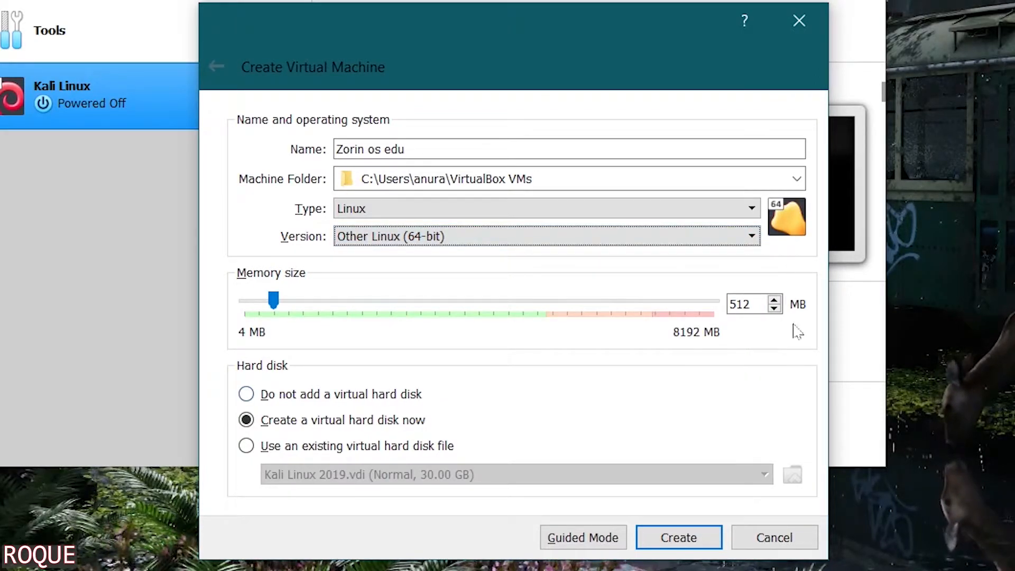
pyautogui.click(751, 305)
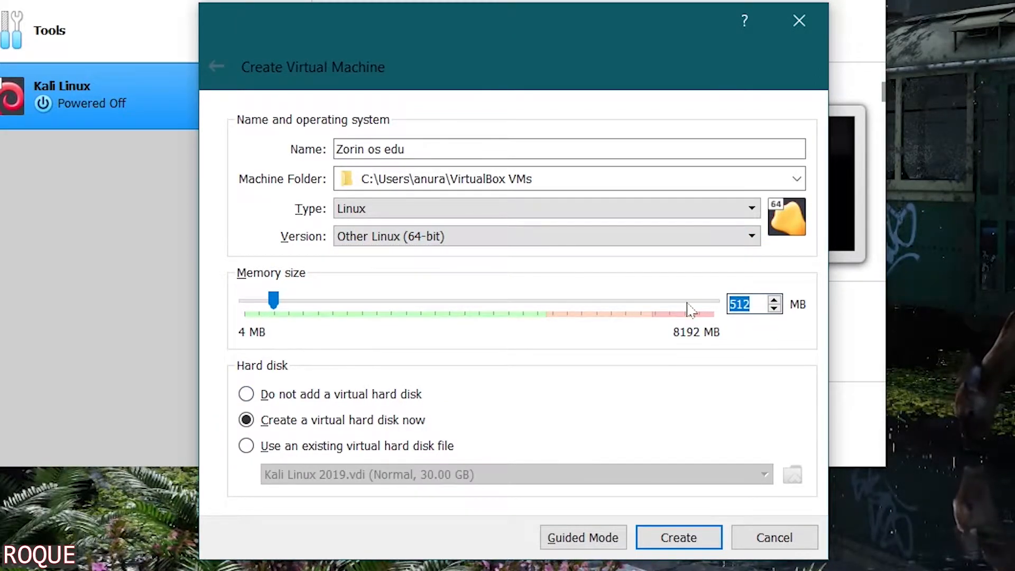
pyautogui.write('2048')
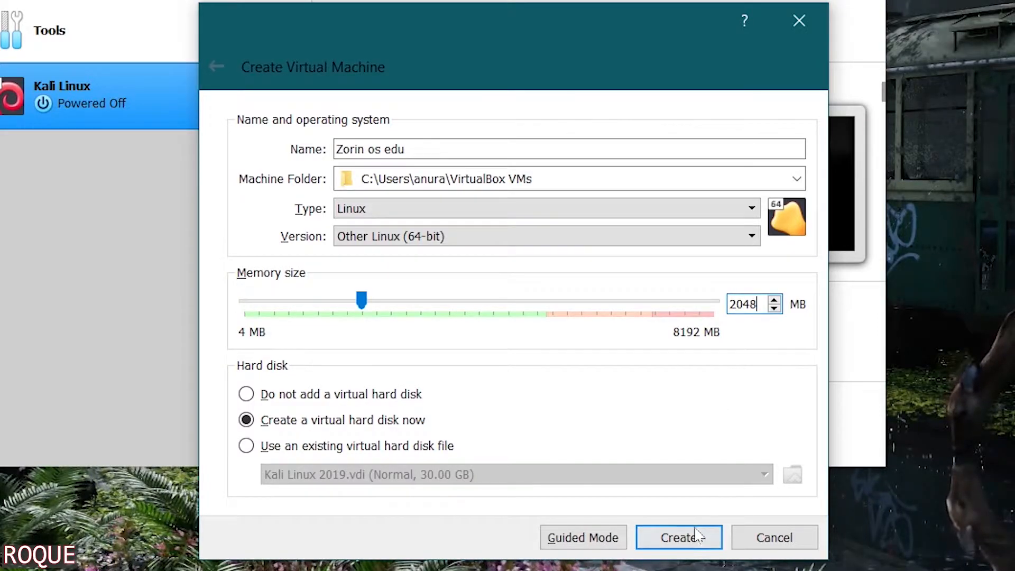
pyautogui.click(682, 539)
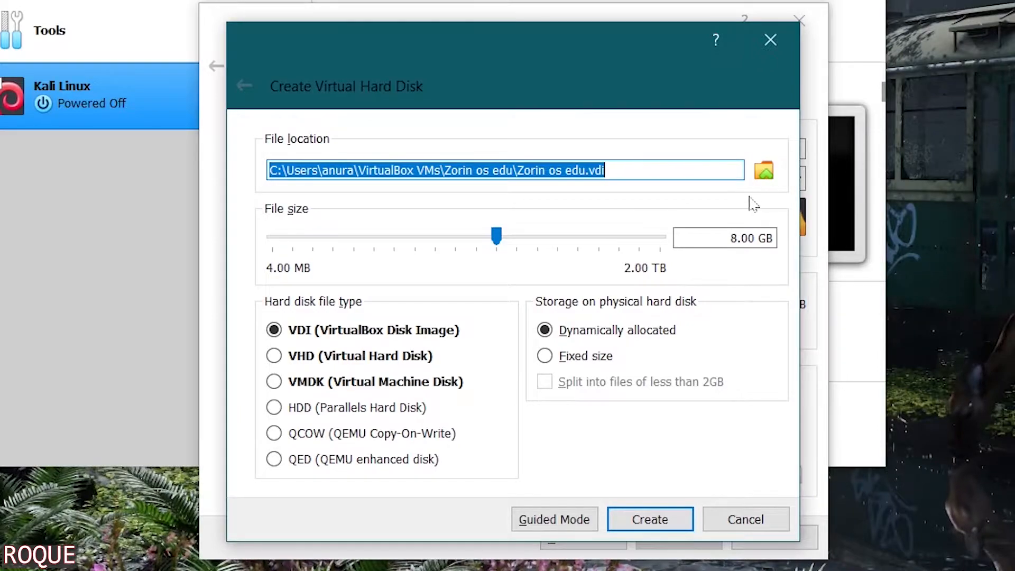
# - Store the virtual disk file in a new 'zorin os edu' folder under D:\VIRTUAL OS
pyautogui.click(753, 178)
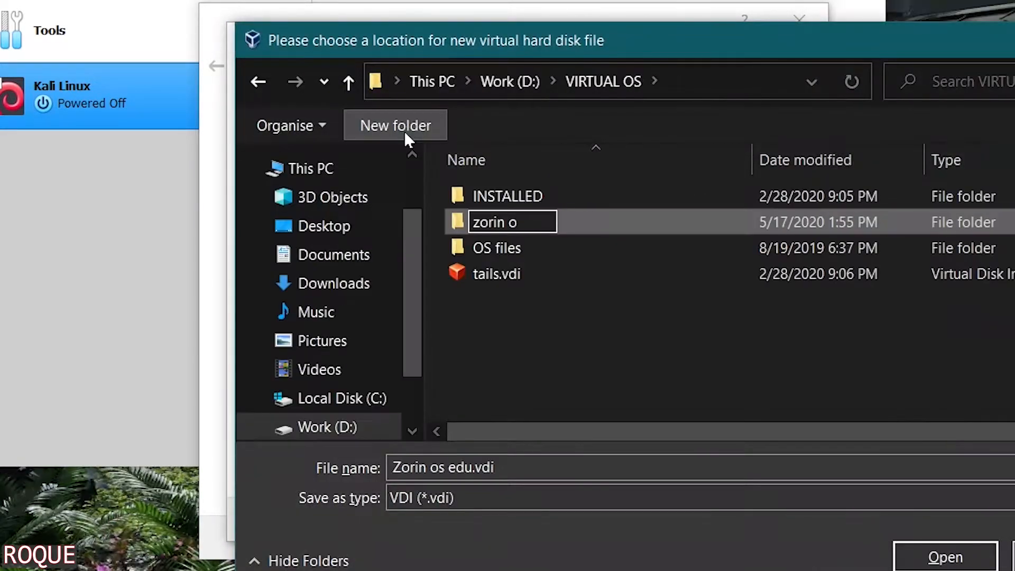
pyautogui.write('s ed')
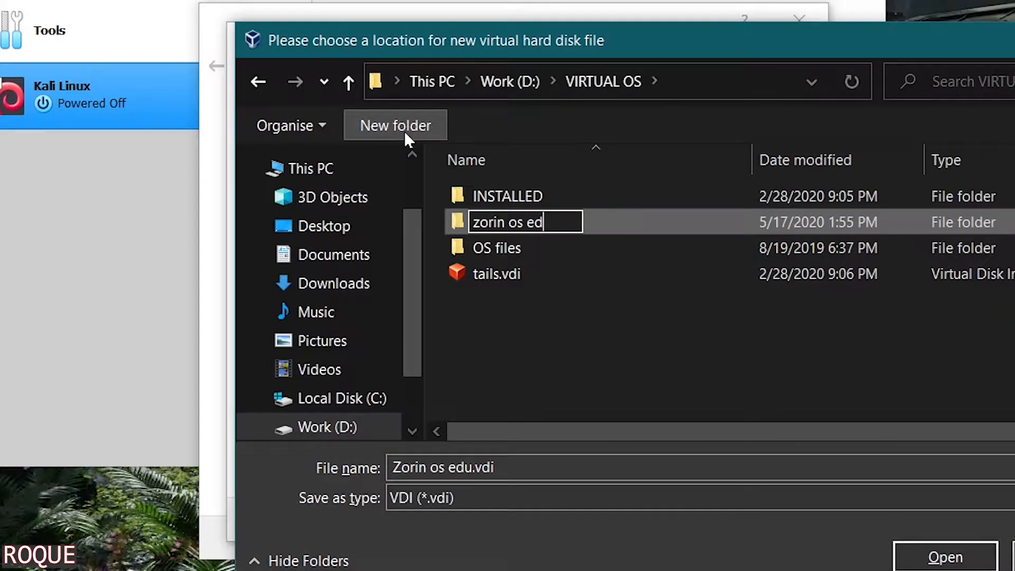
pyautogui.write('u')
pyautogui.press('Return')
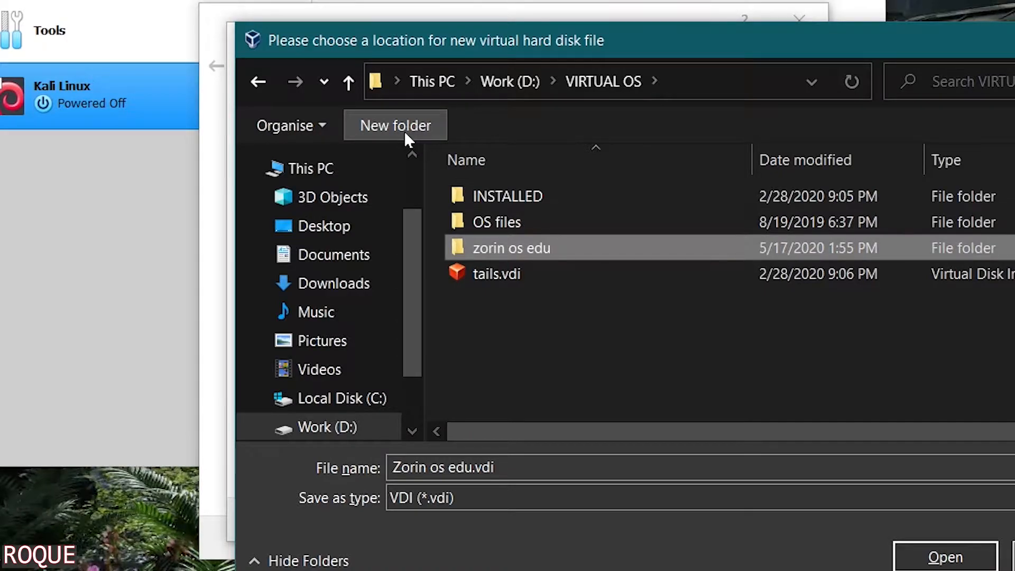
pyautogui.press('Return')
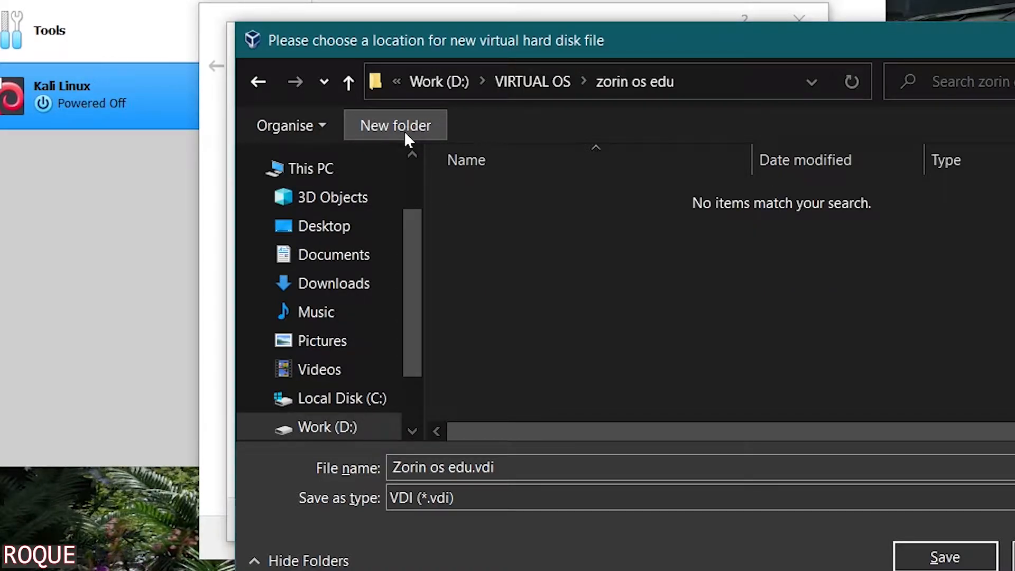
pyautogui.click(936, 566)
# - Set the disk size to 30 GB and create the disk
pyautogui.click(738, 238)
pyautogui.press('BackSpace')
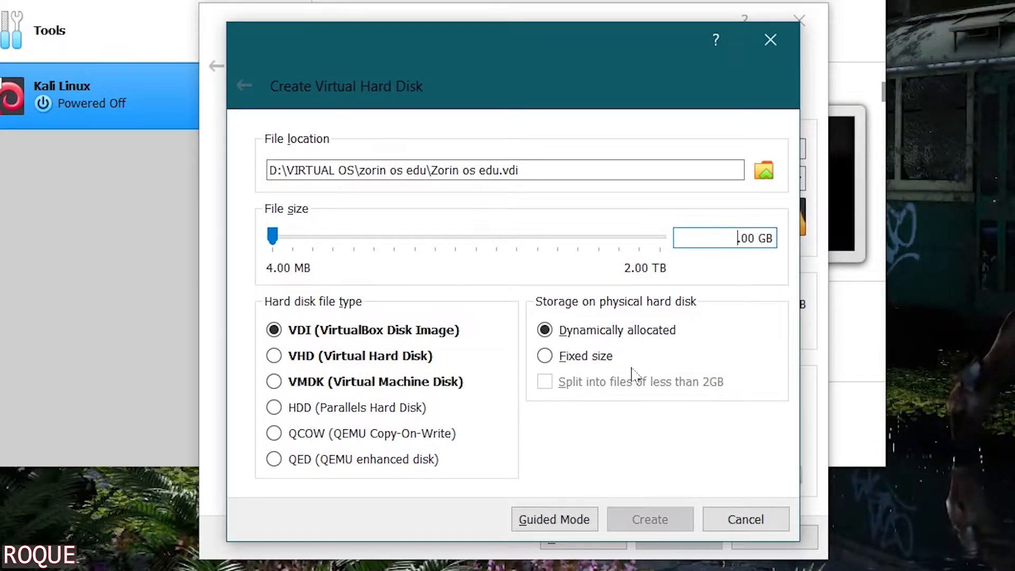
pyautogui.write('30.00 GB')
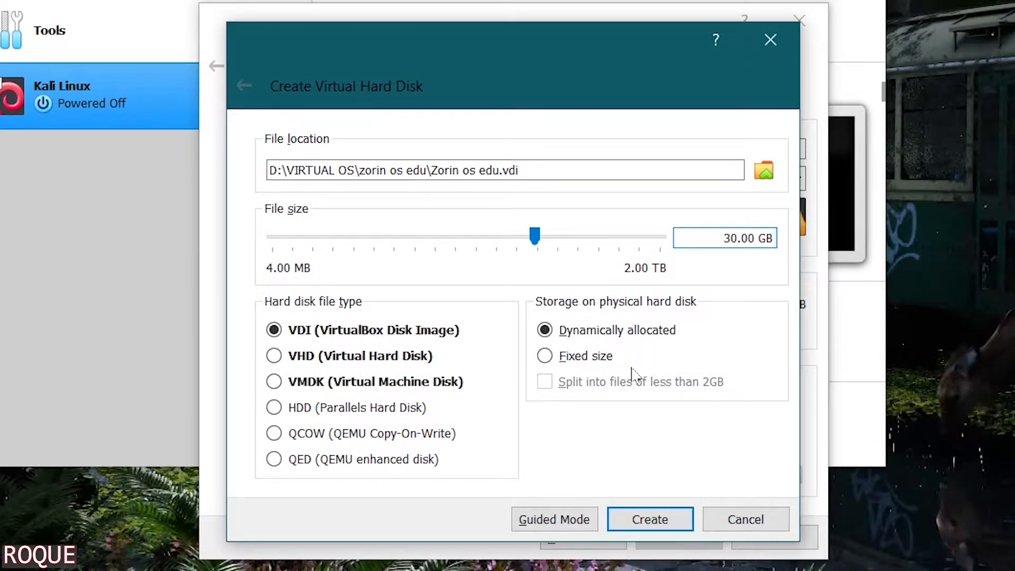
pyautogui.click(650, 520)
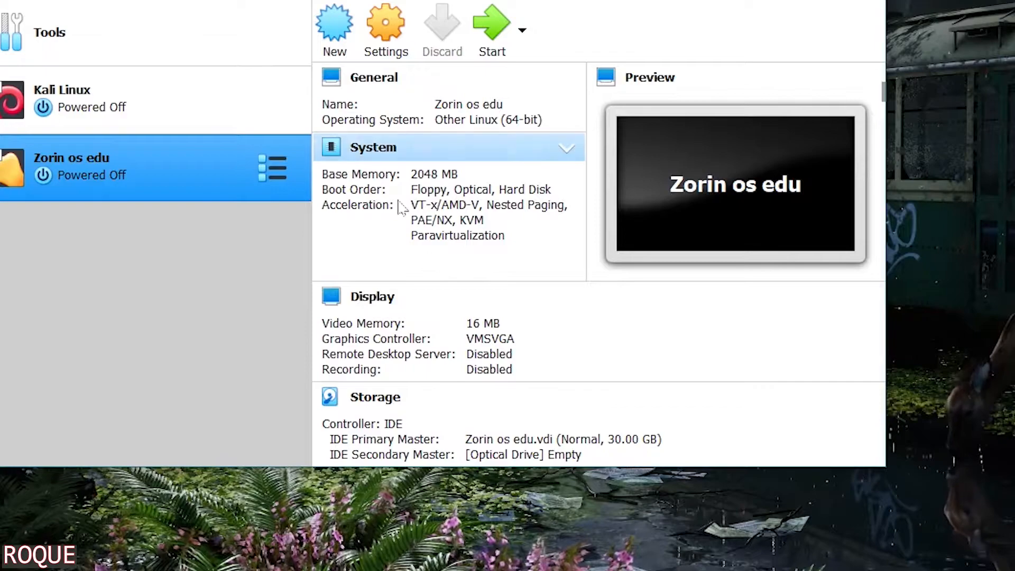
# - Set Shared Clipboard and Drag'n'Drop to Bidirectional in the machine's advanced general settings
pyautogui.click(382, 31)
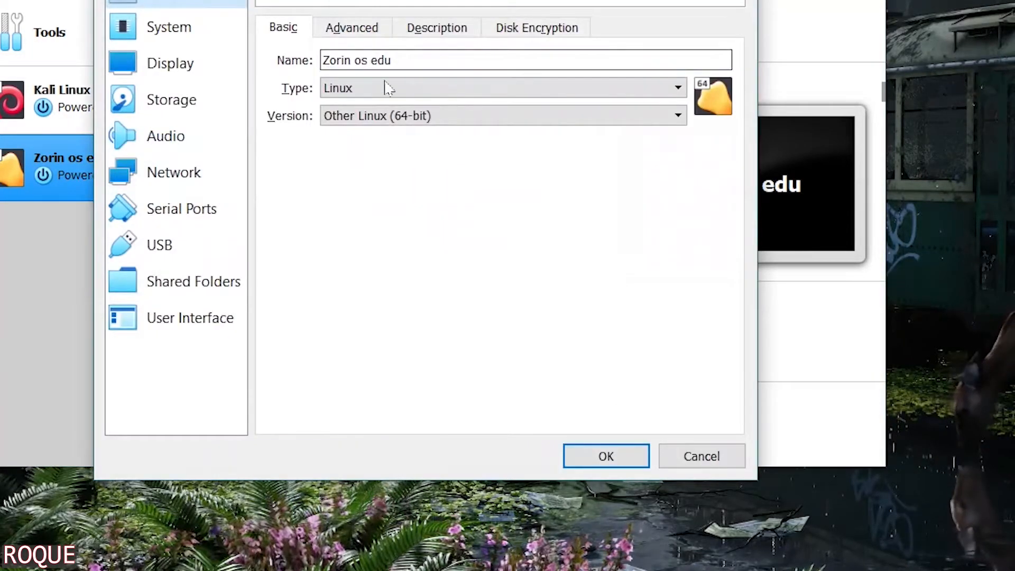
pyautogui.click(358, 36)
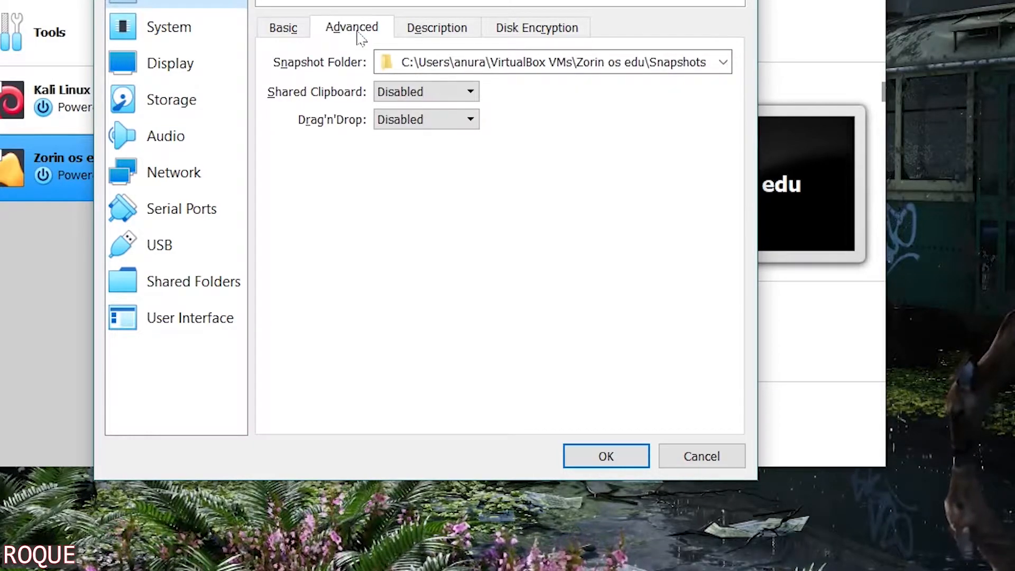
pyautogui.click(389, 93)
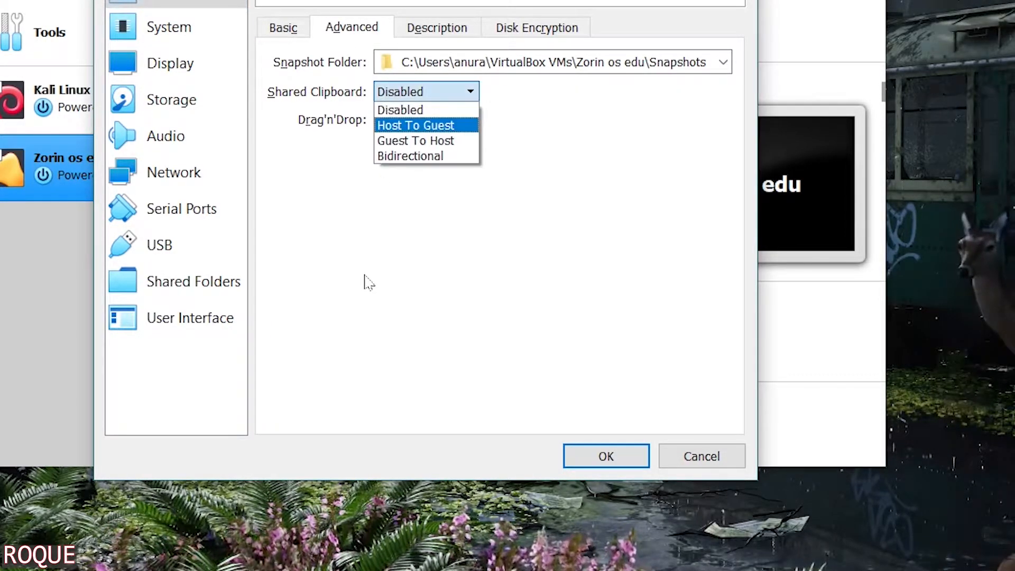
pyautogui.click(423, 154)
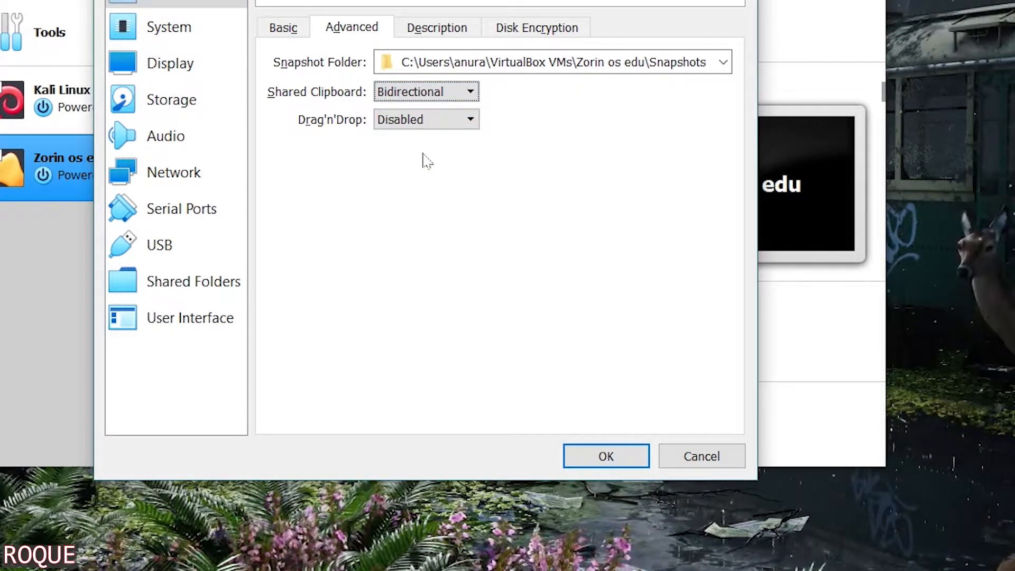
pyautogui.click(385, 119)
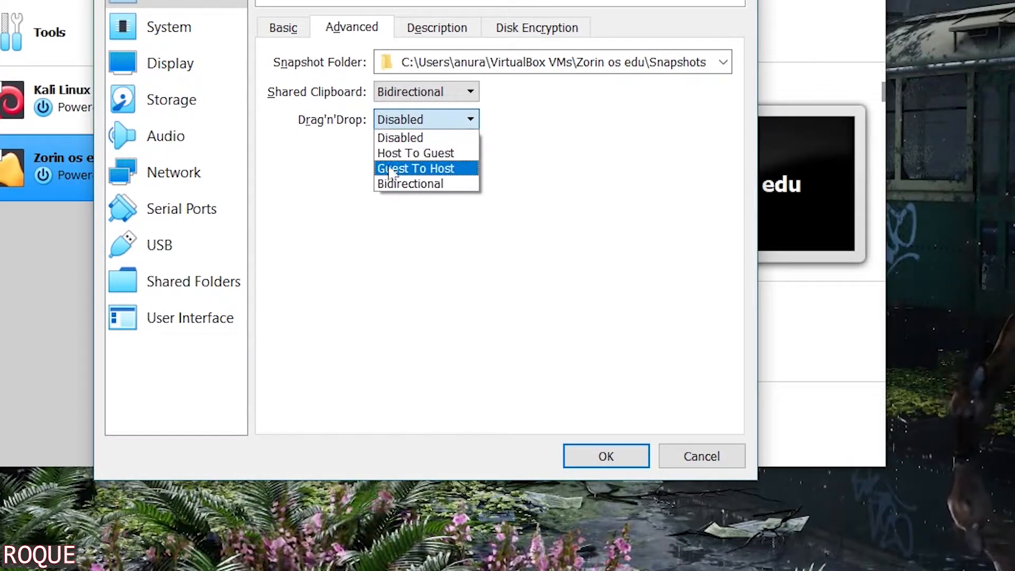
pyautogui.click(402, 184)
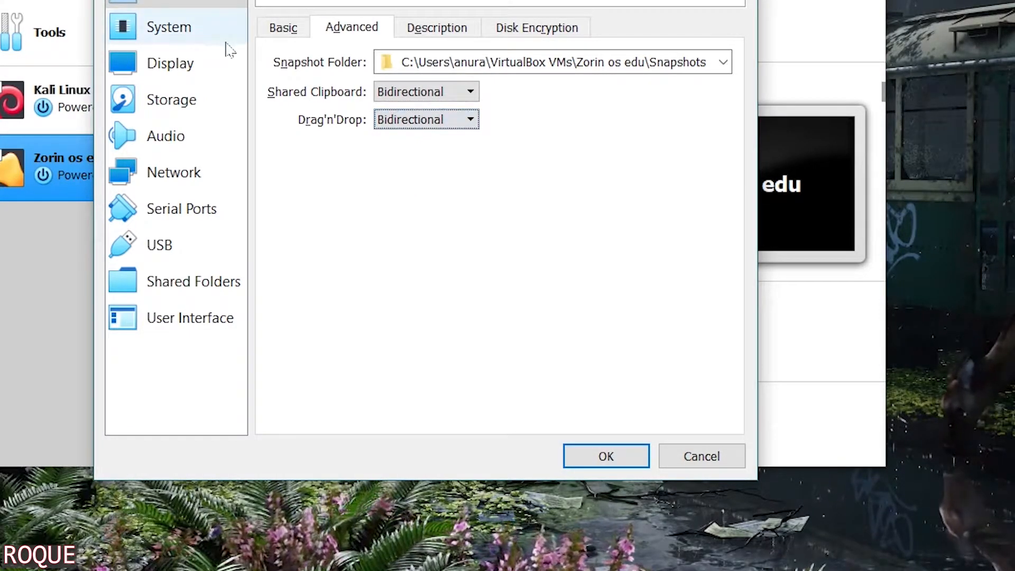
# - Raise the machine's processor count to 3
pyautogui.click(162, 38)
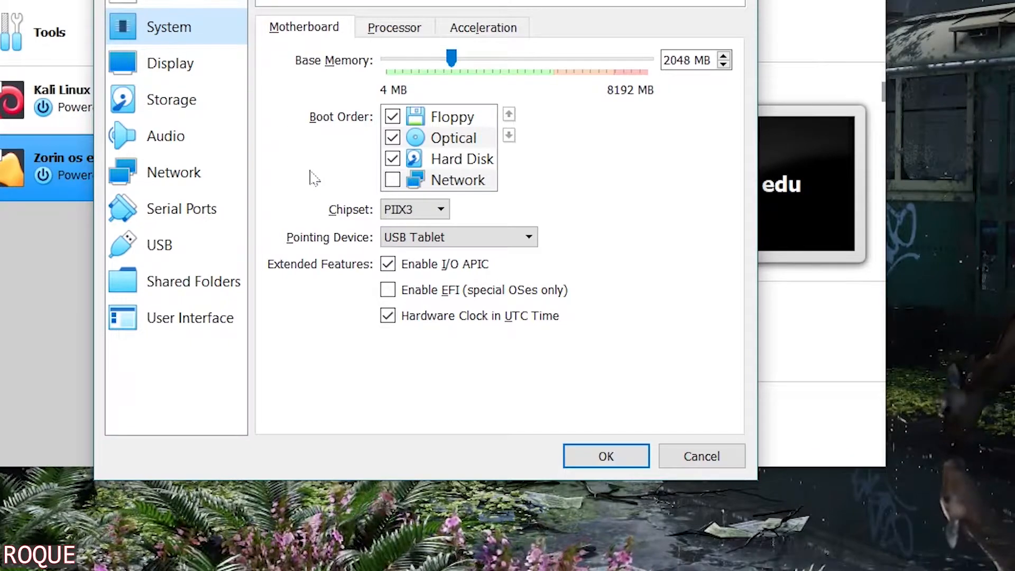
pyautogui.click(392, 30)
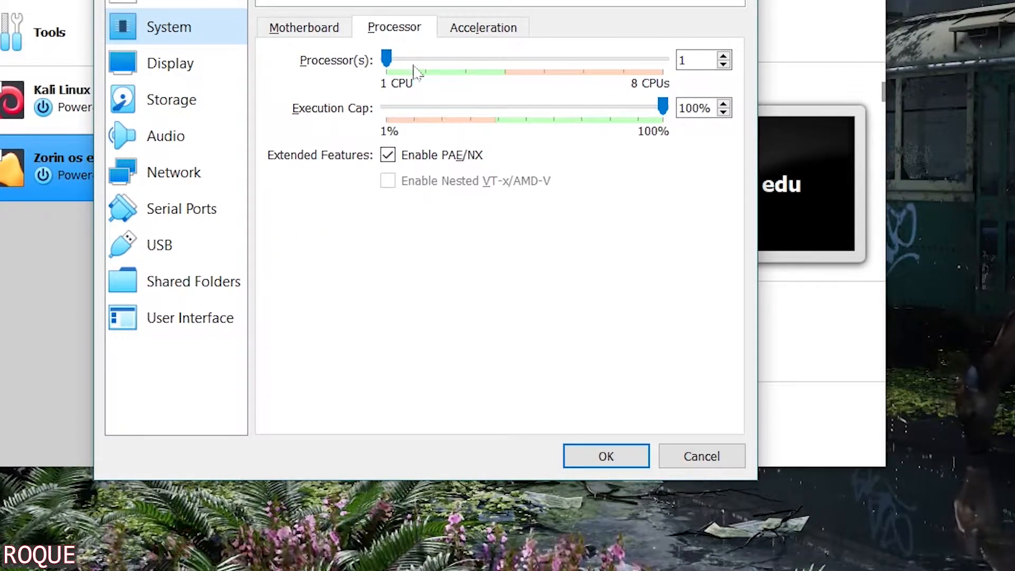
pyautogui.click(463, 73)
pyautogui.click(465, 72)
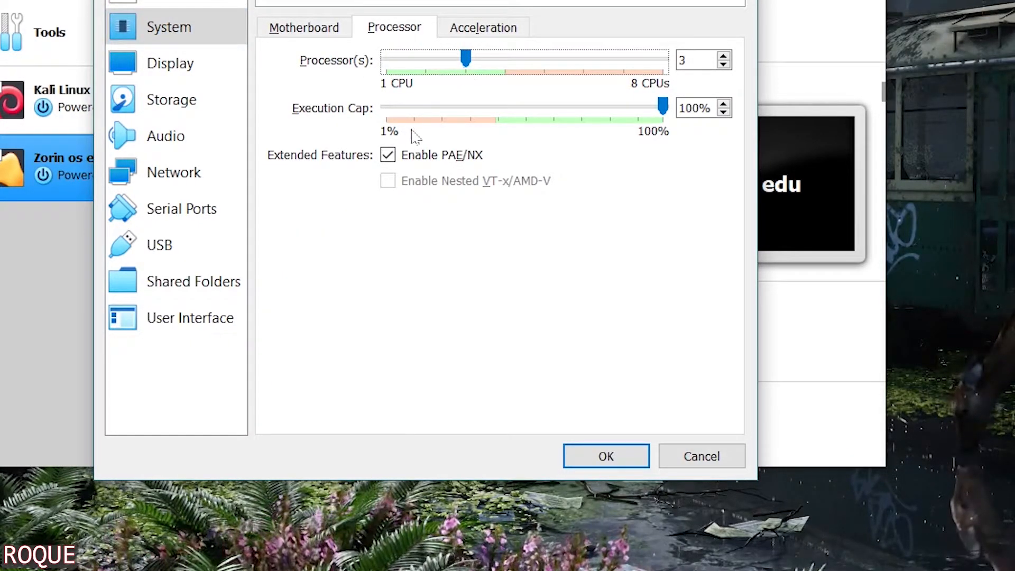
# - Set video memory to 128 MB and save the machine settings
pyautogui.click(170, 66)
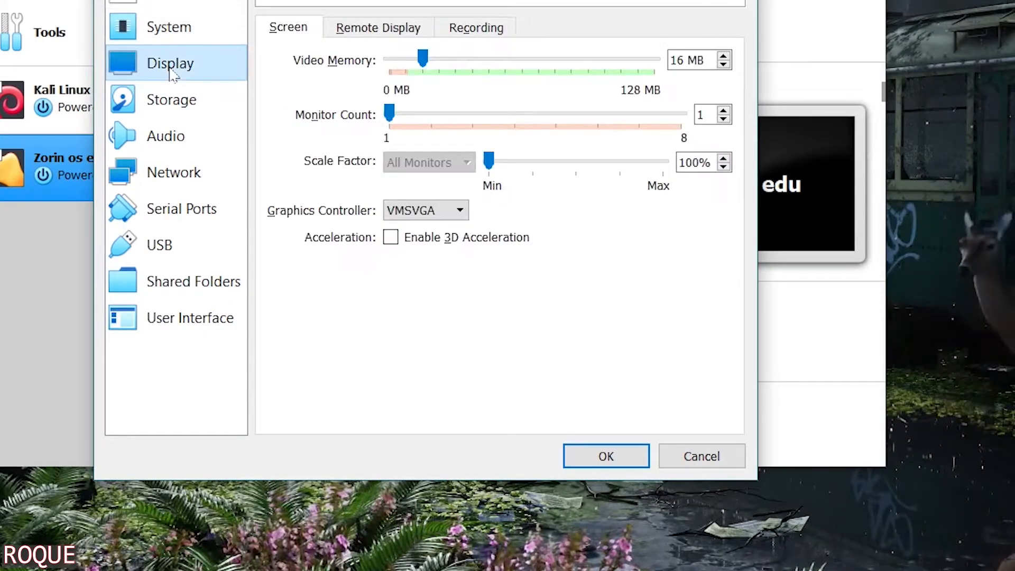
pyautogui.moveTo(423, 58); pyautogui.dragTo(662, 61)
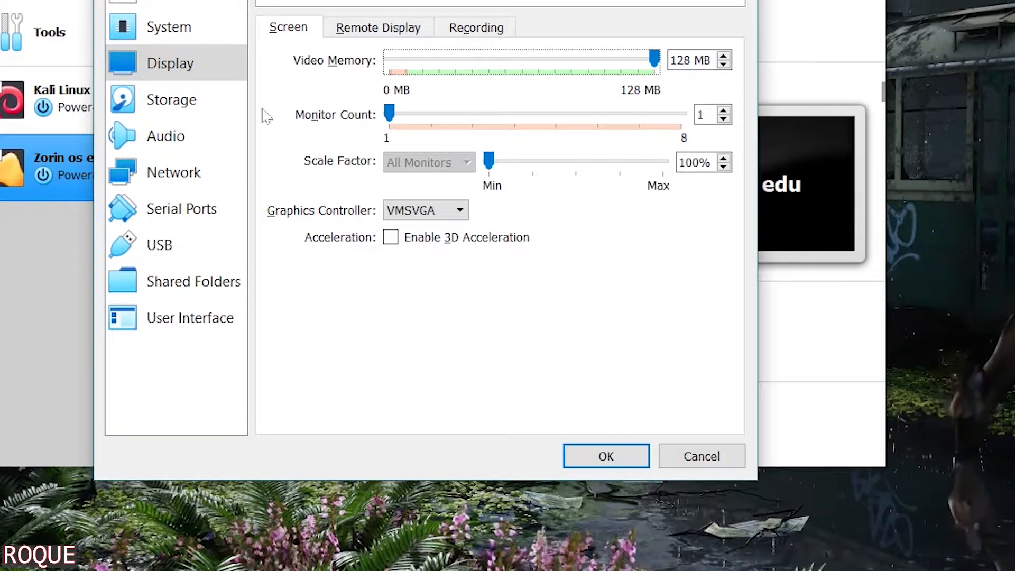
pyautogui.click(176, 117)
pyautogui.click(189, 317)
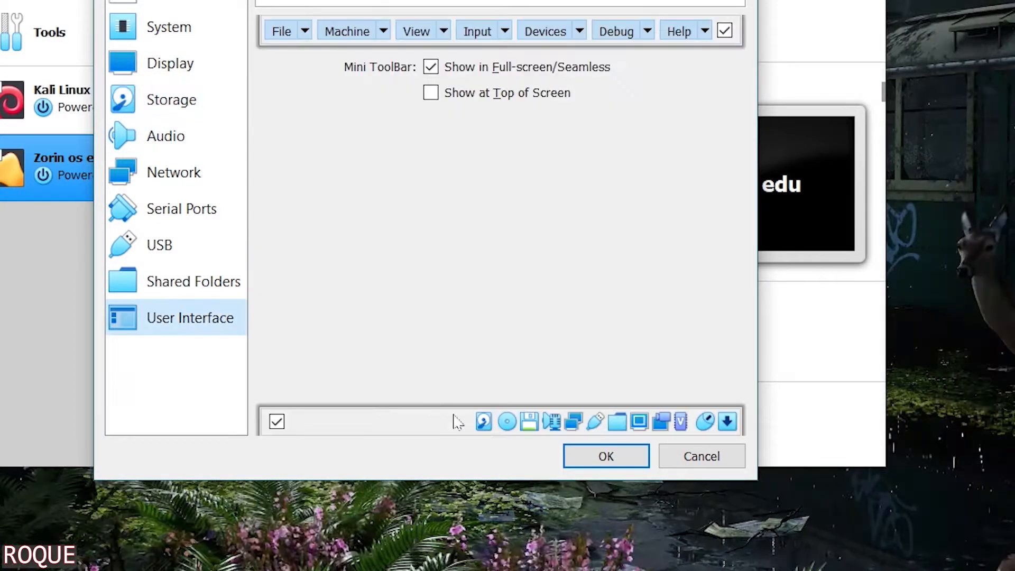
pyautogui.click(606, 457)
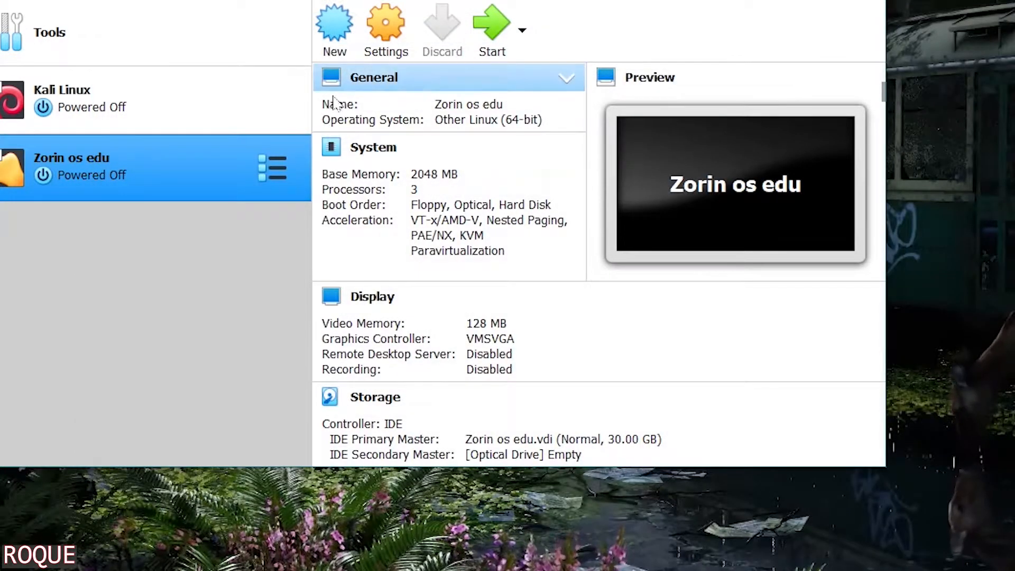
# - Start Zorin os edu booting from the added Zorin-OS-15.1-Education-64-bit-r1.iso start-up disk
pyautogui.click(496, 22)
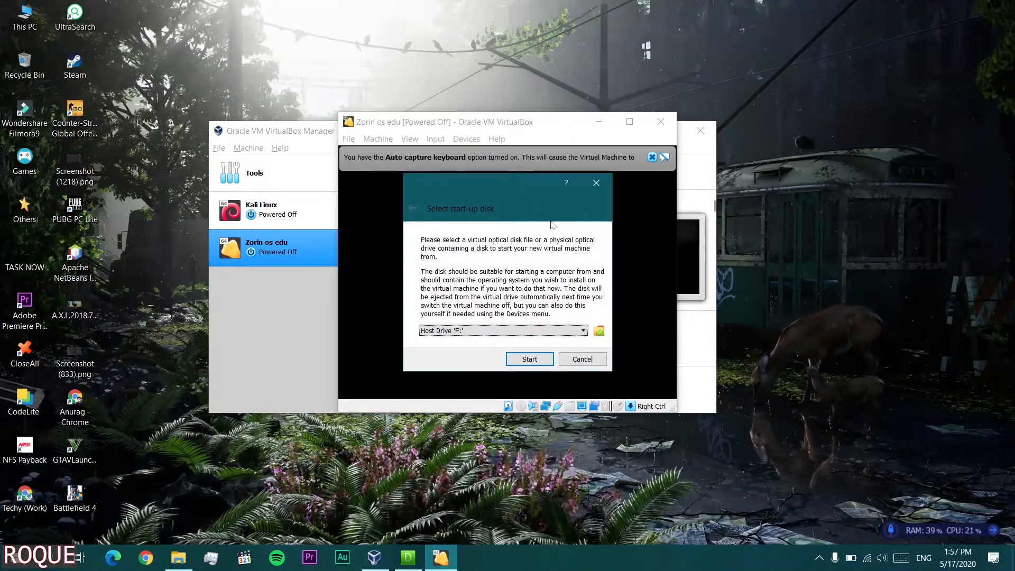
pyautogui.click(599, 330)
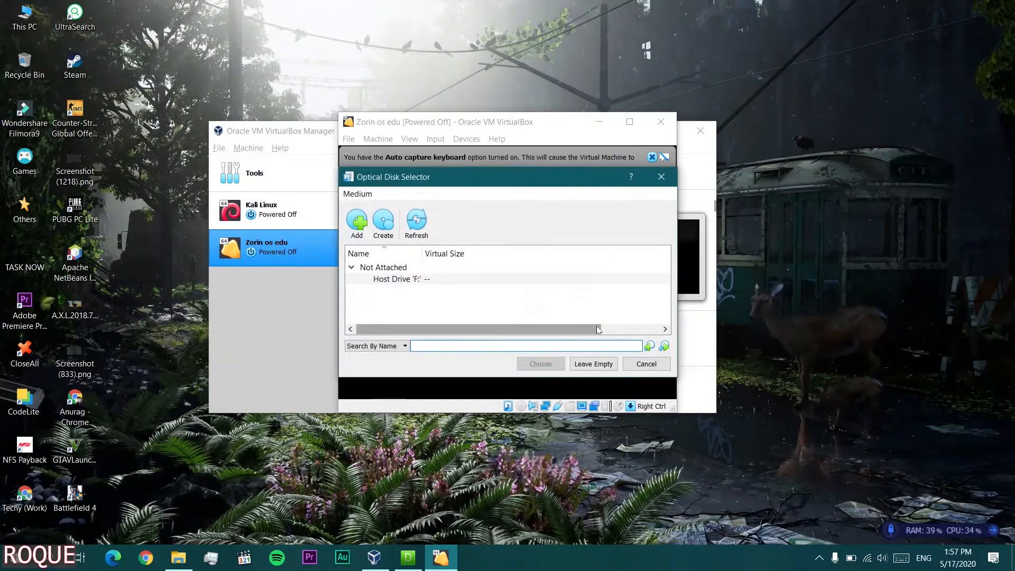
pyautogui.click(361, 226)
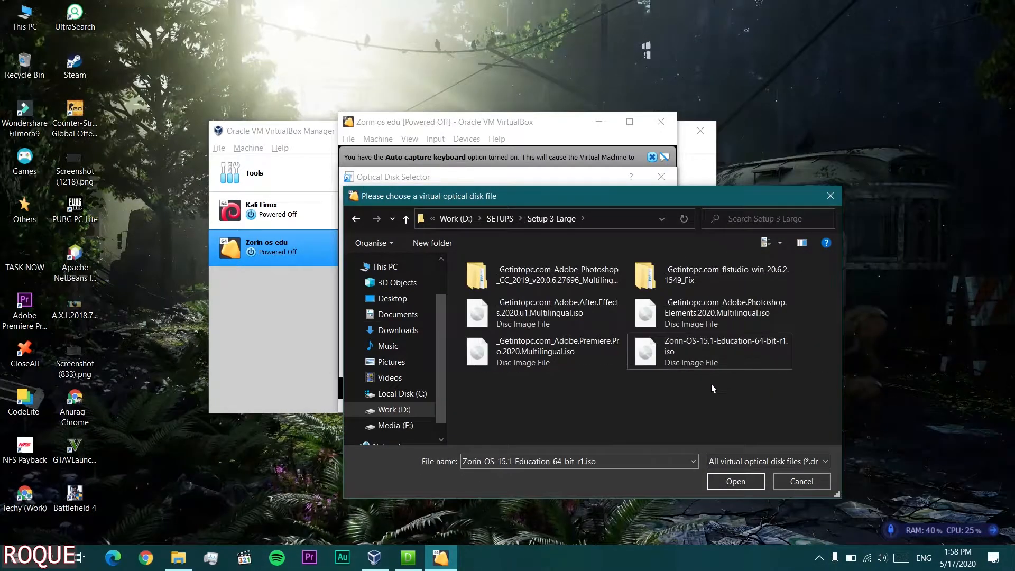
pyautogui.click(741, 347)
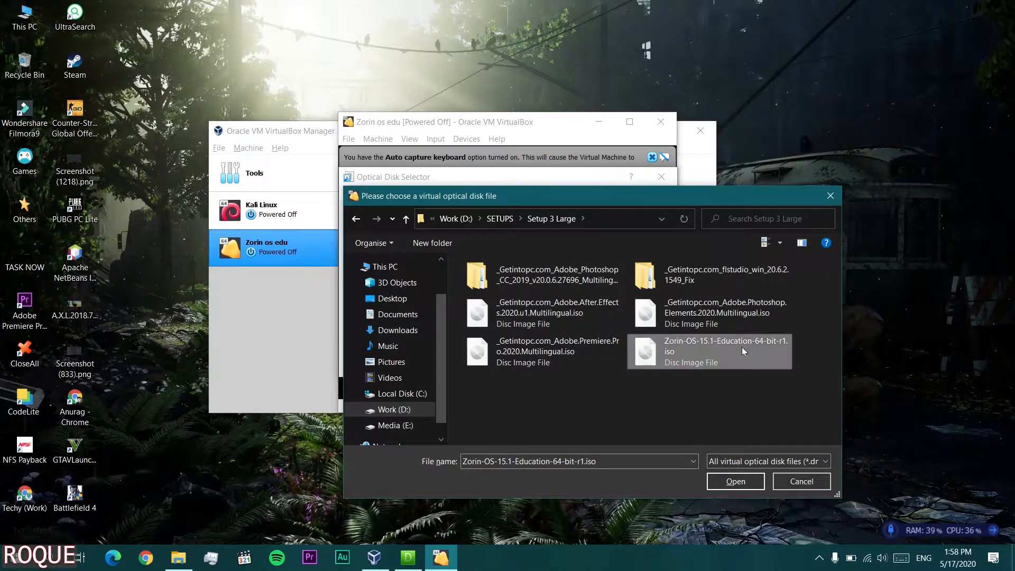
pyautogui.click(732, 481)
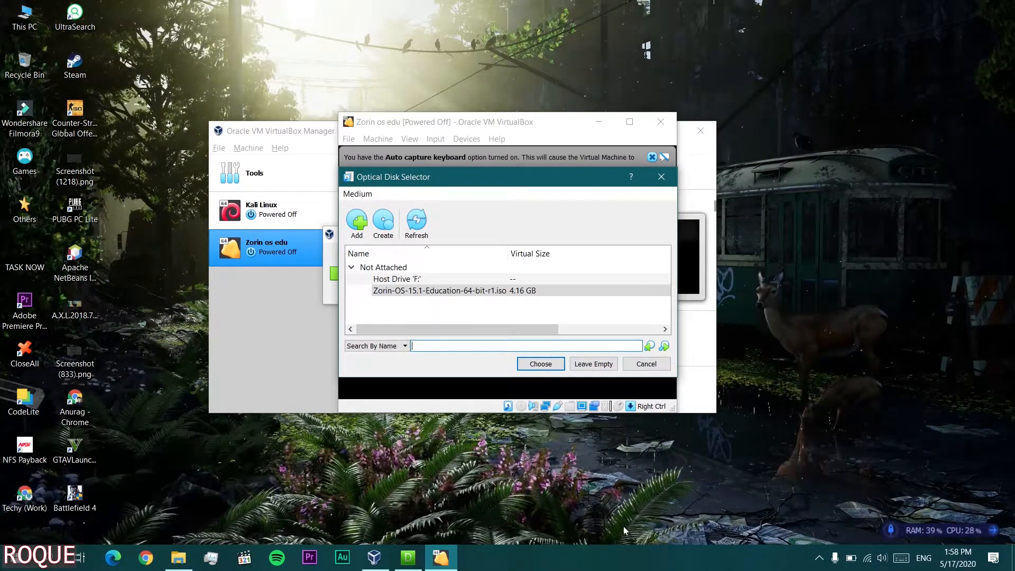
pyautogui.click(541, 364)
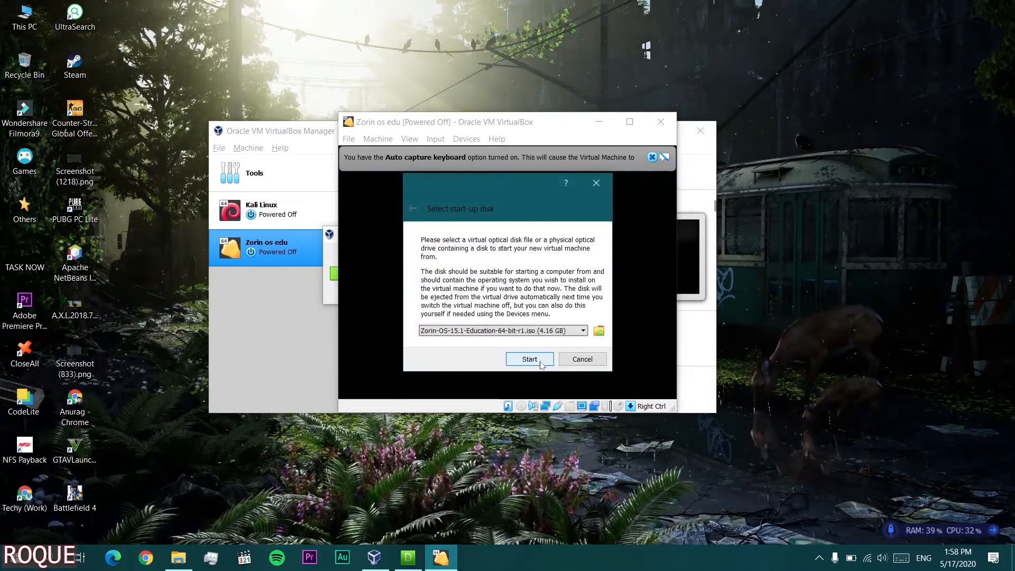
pyautogui.click(534, 360)
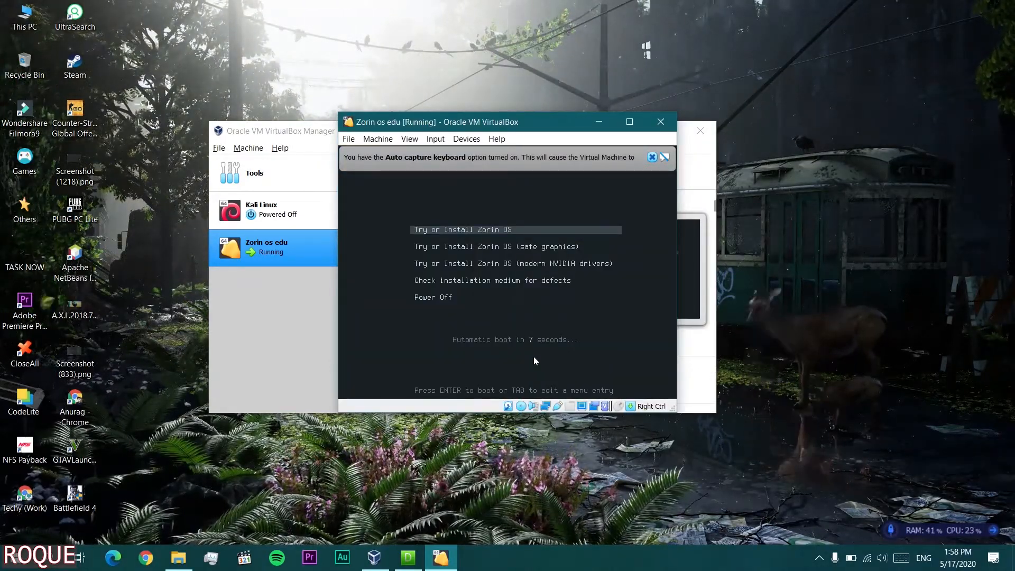
# - Halt the boot countdown and boot the 'Try or Install Zorin OS' entry
pyautogui.press('Down')
pyautogui.press('Down')
pyautogui.press('Down')
pyautogui.press('Up')
pyautogui.press('Up')
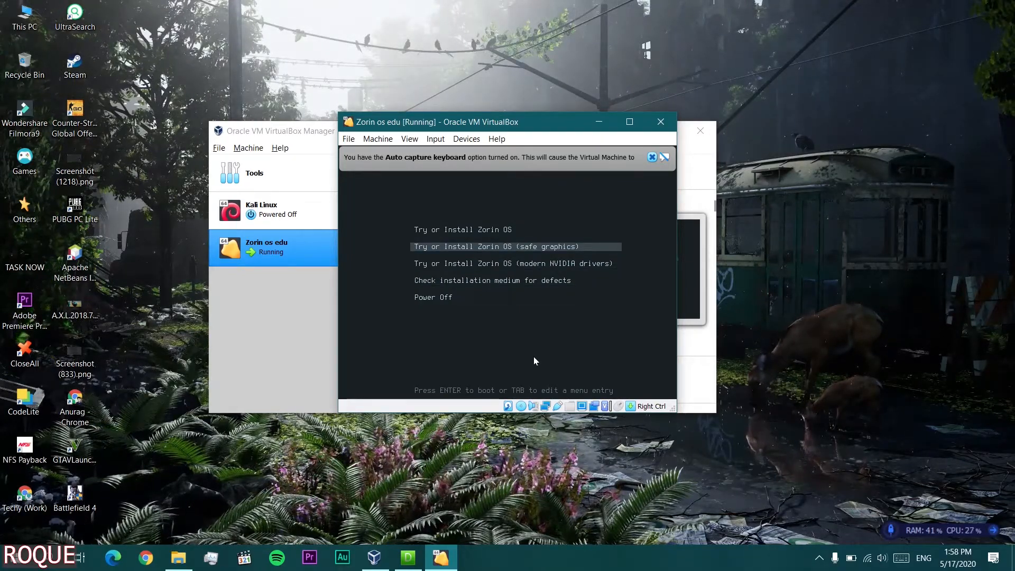
pyautogui.press('Up')
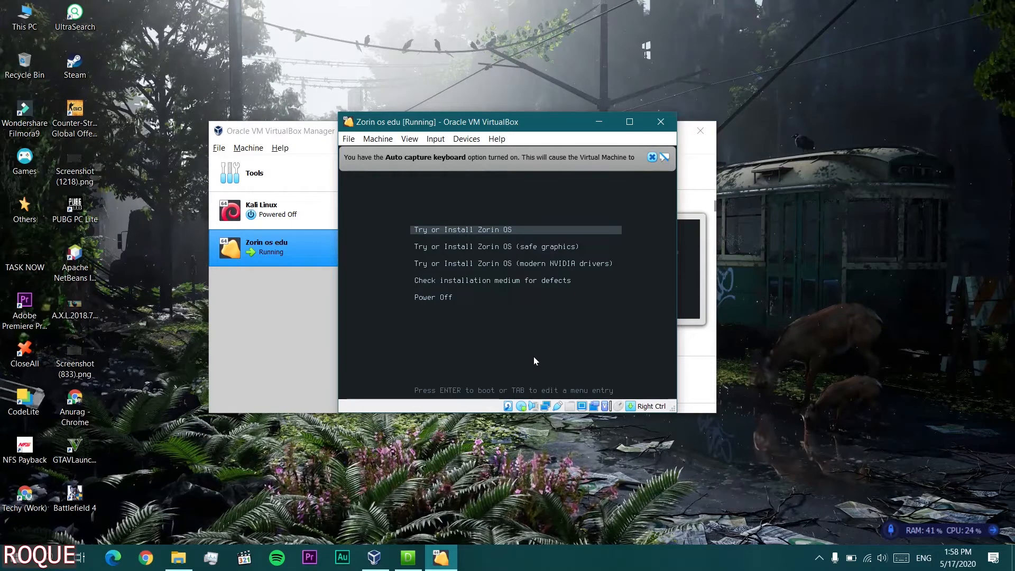
pyautogui.press('Return')
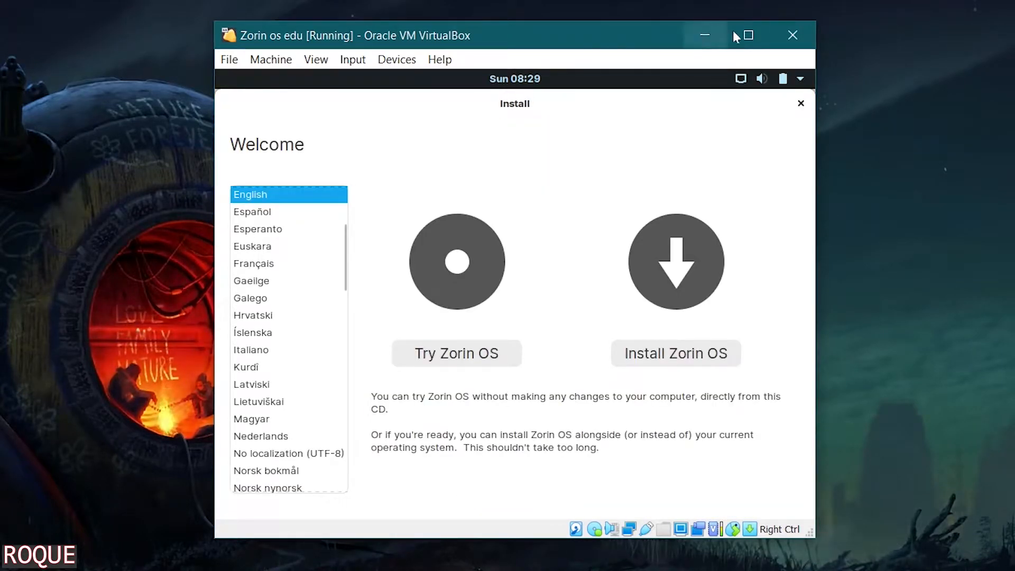
# - Start Install Zorin OS, keep the English (US) keyboard, and accept the updates options
pyautogui.click(668, 360)
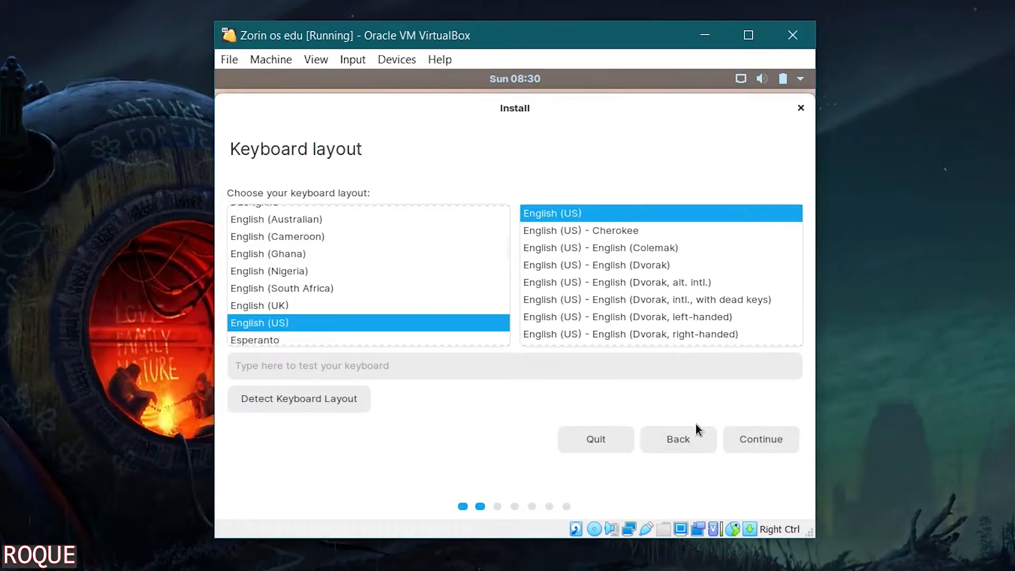
pyautogui.click(765, 437)
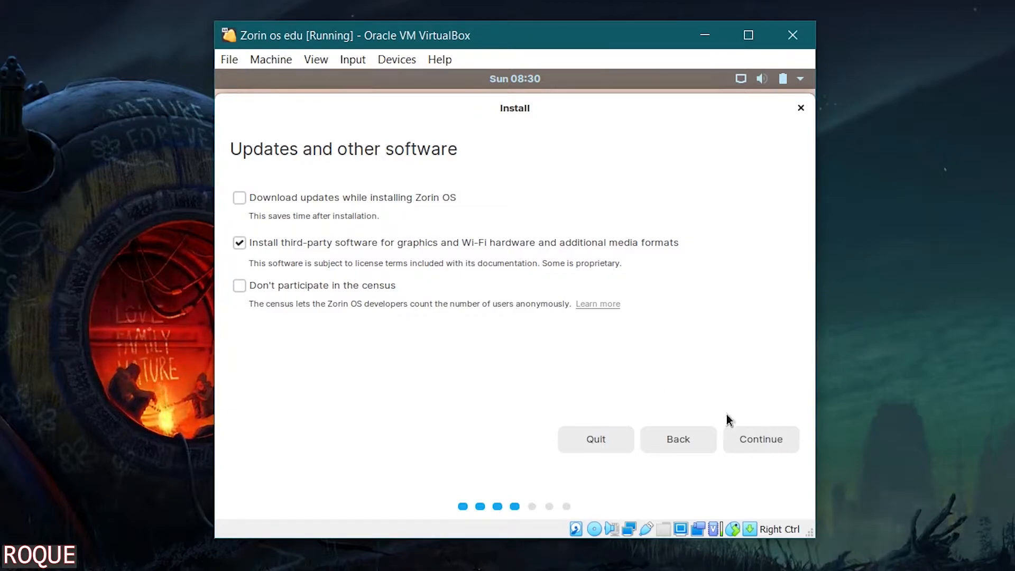
pyautogui.click(757, 439)
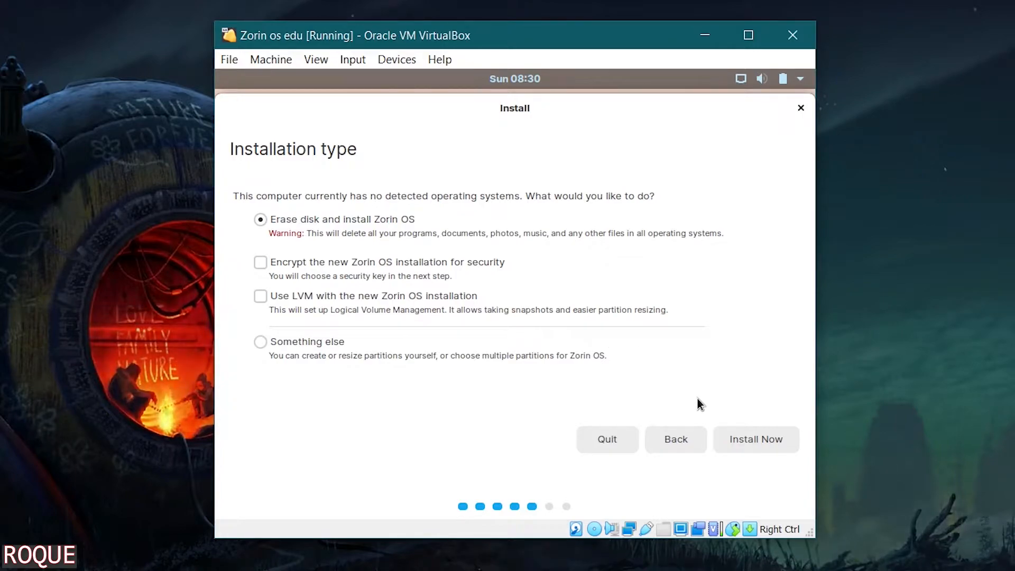
# - Install with 'Erase disk and install Zorin OS' and confirm writing the changes to disk
pyautogui.click(737, 440)
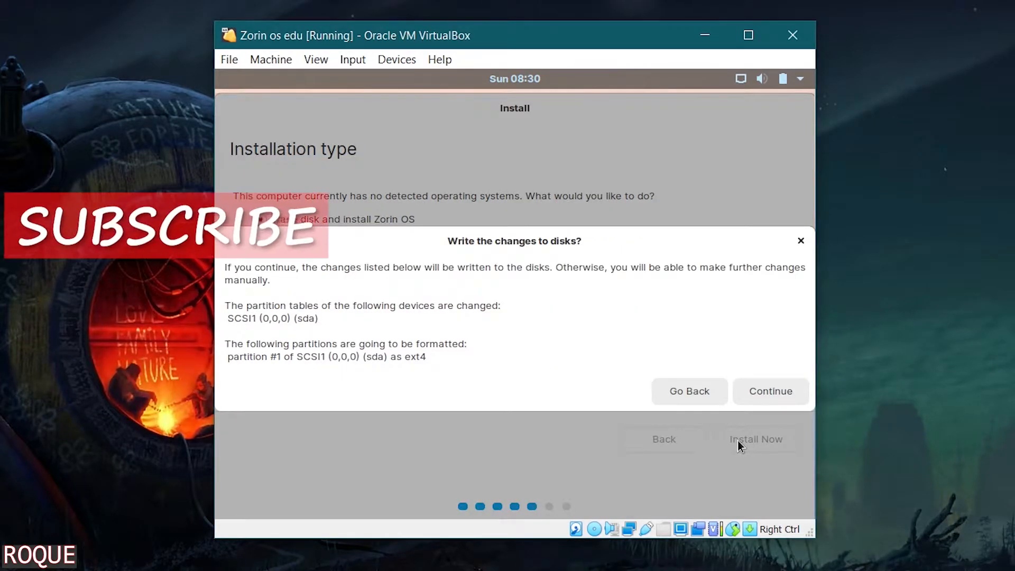
pyautogui.click(778, 392)
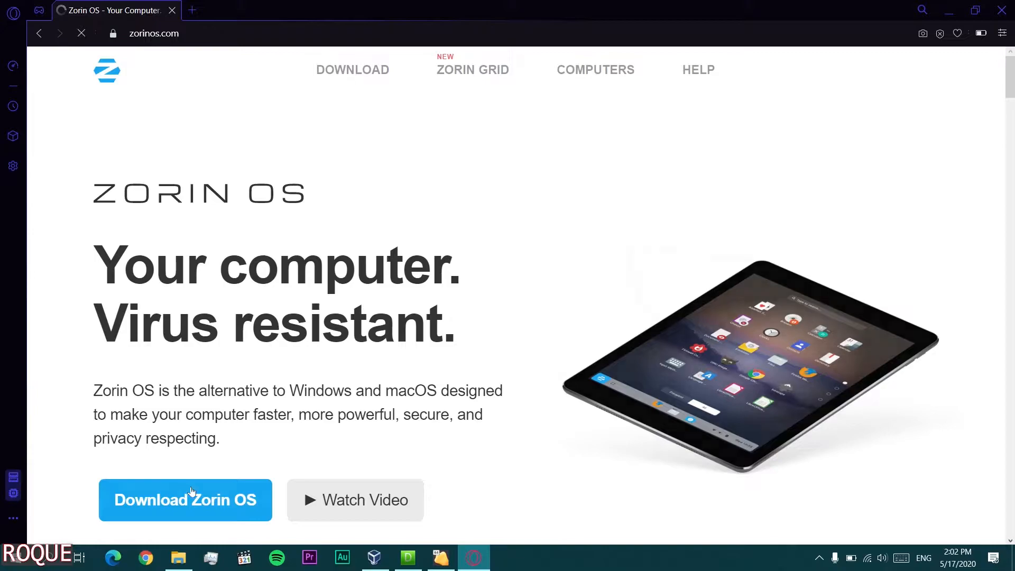
# - Search the web for 'zorin OS' in a new tab and open the Education page
pyautogui.scroll(-10, 627, 472)
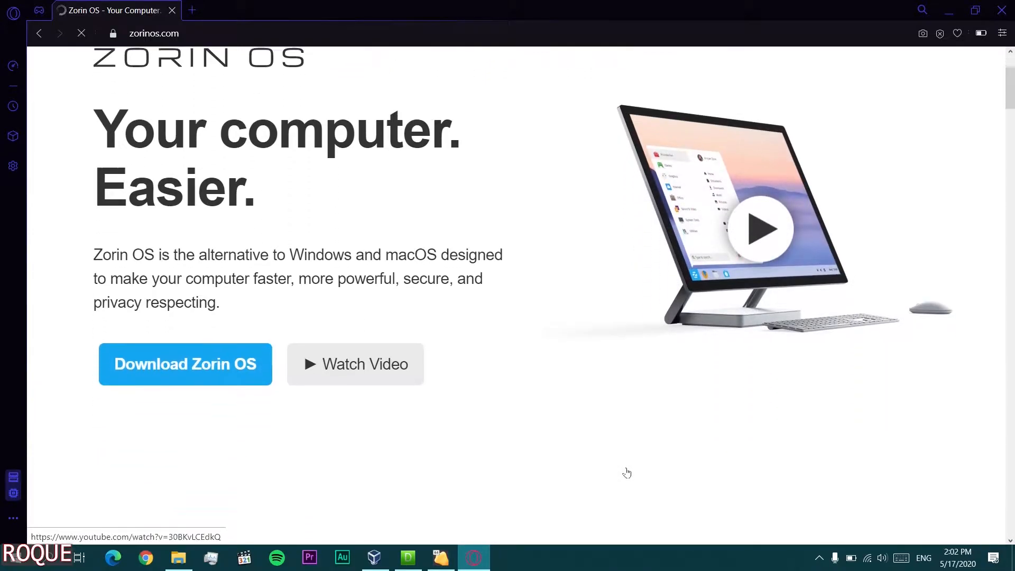
pyautogui.hotkey('ctrl', 't')
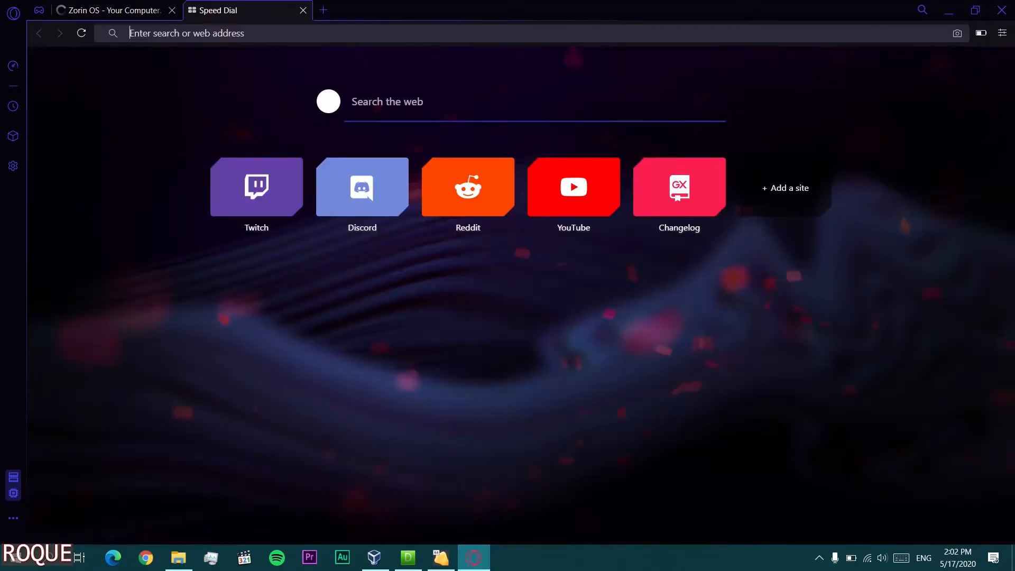
pyautogui.write('zorin OS')
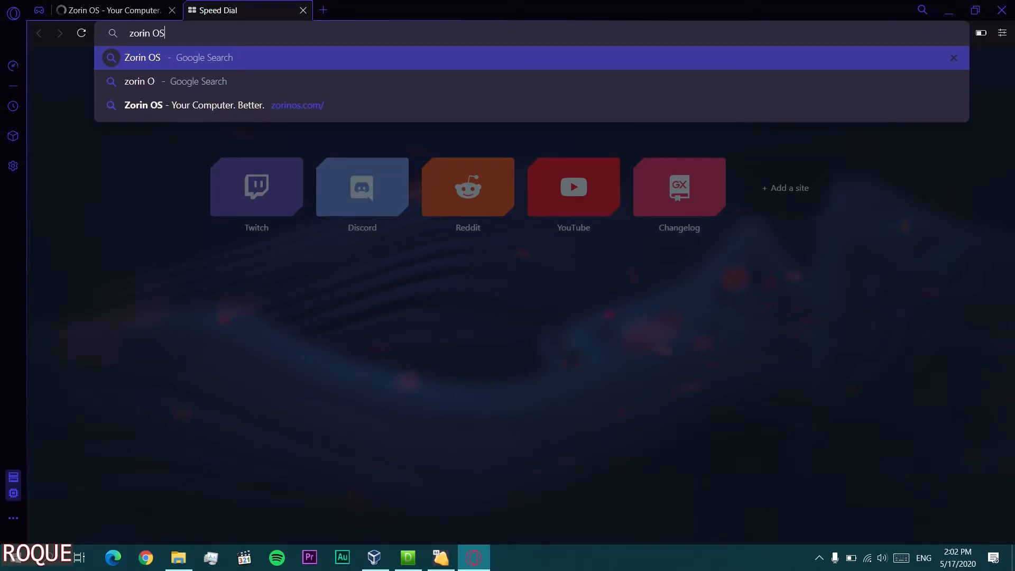
pyautogui.press('Return')
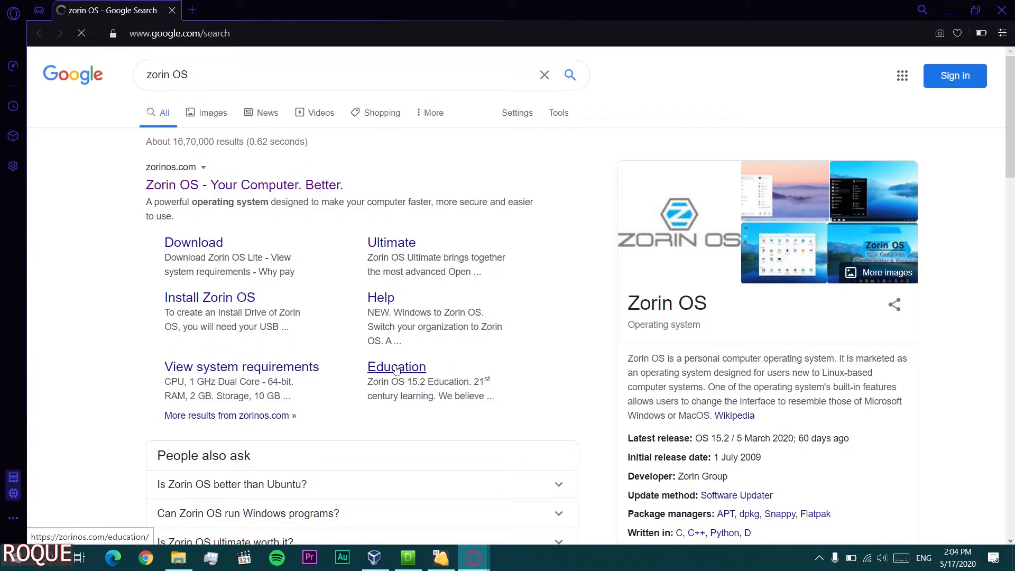
pyautogui.click(397, 367)
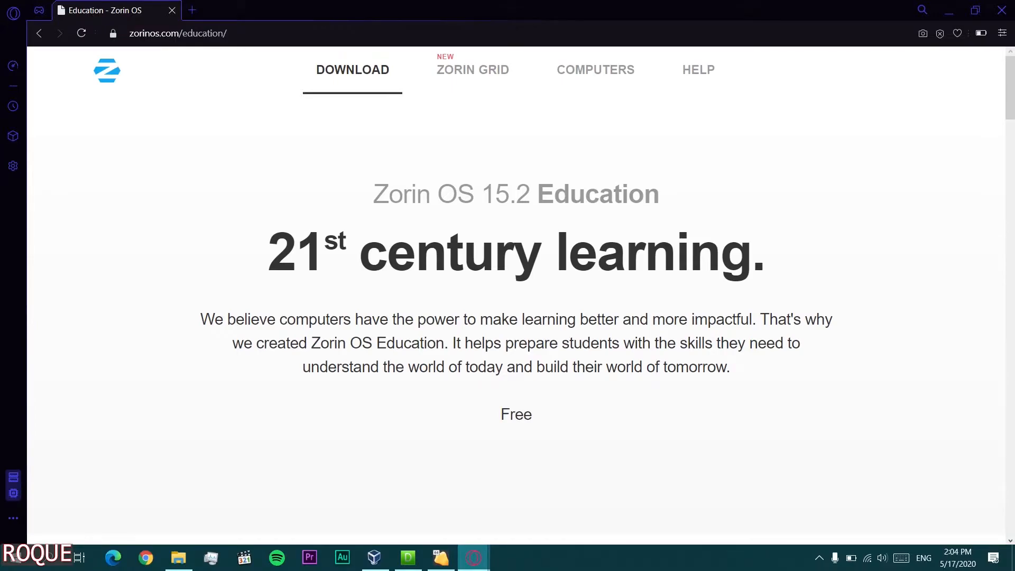
# - Skip the newsletter sign-up and start the 64-bit Education download
pyautogui.scroll(-5, 442, 446)
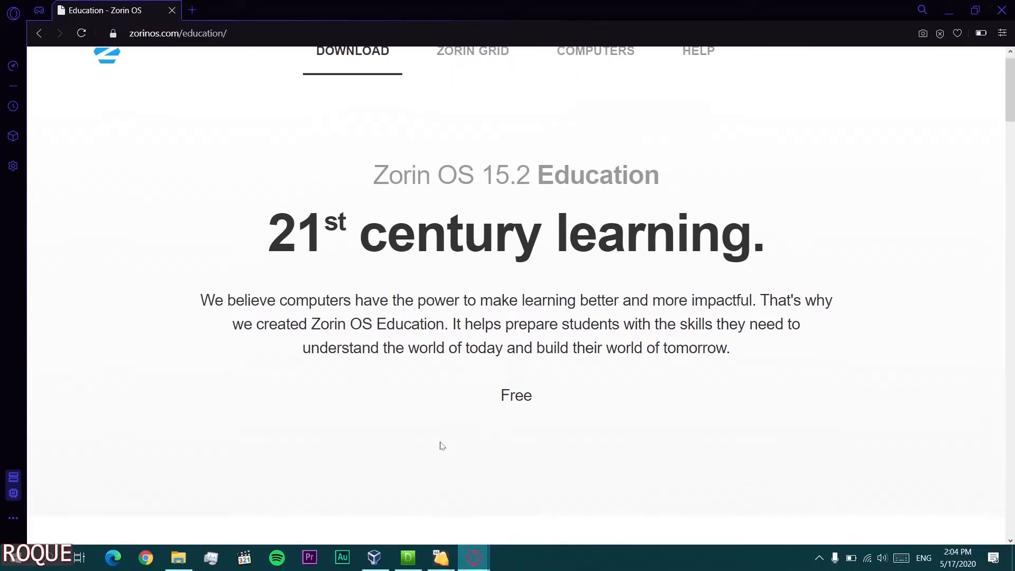
pyautogui.scroll(4, 436, 416)
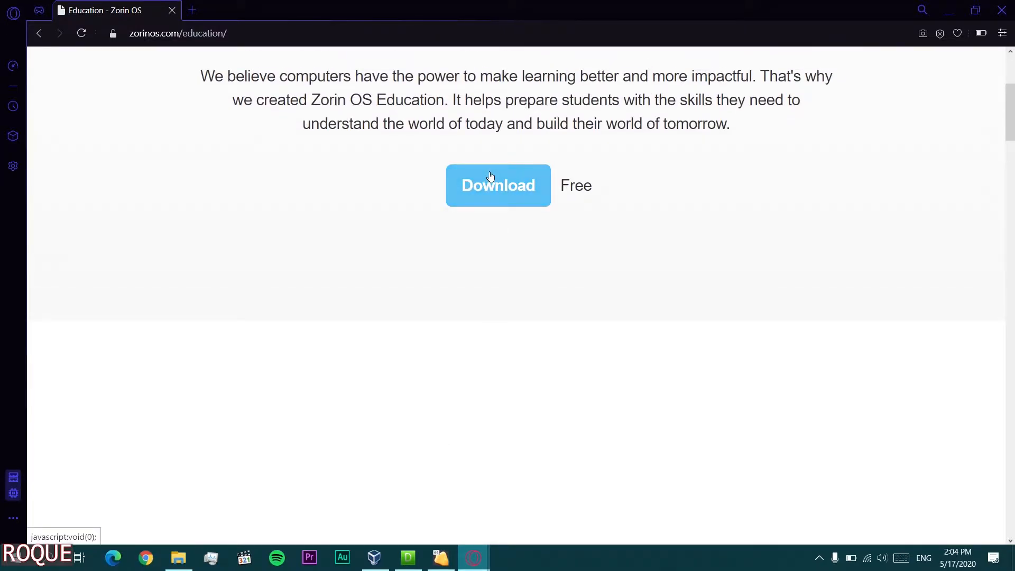
pyautogui.click(526, 190)
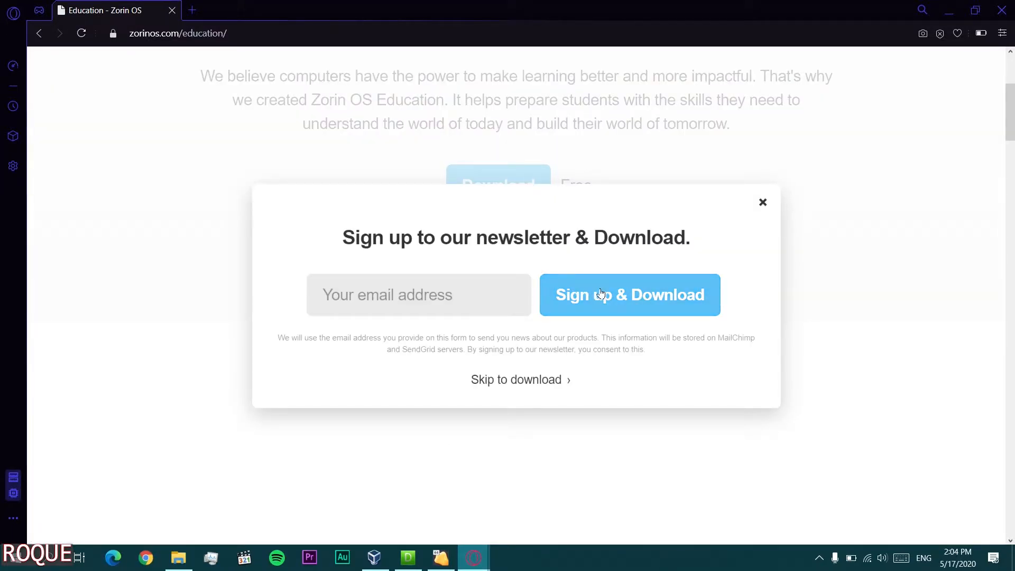
pyautogui.click(502, 381)
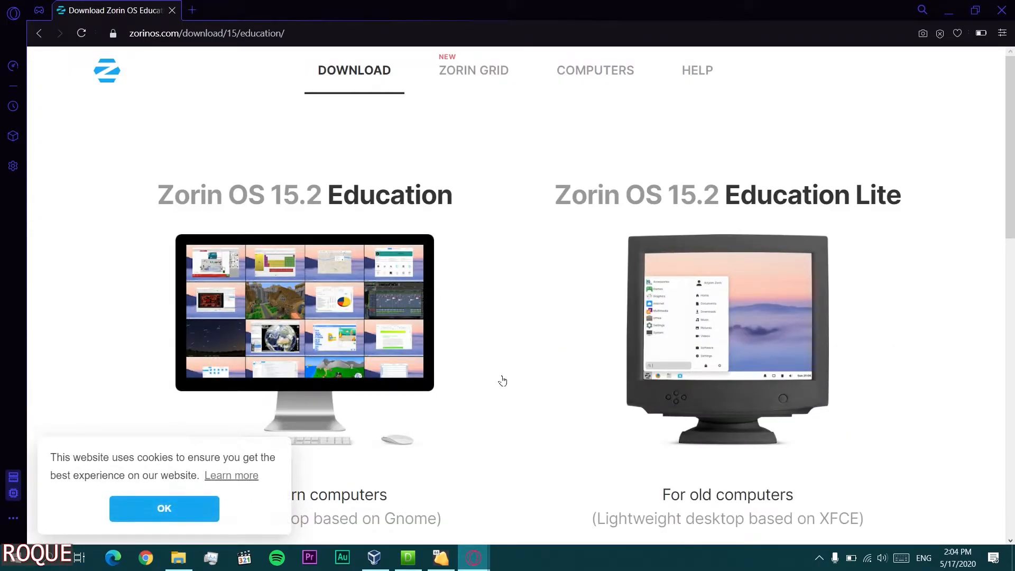
pyautogui.scroll(-3, 503, 381)
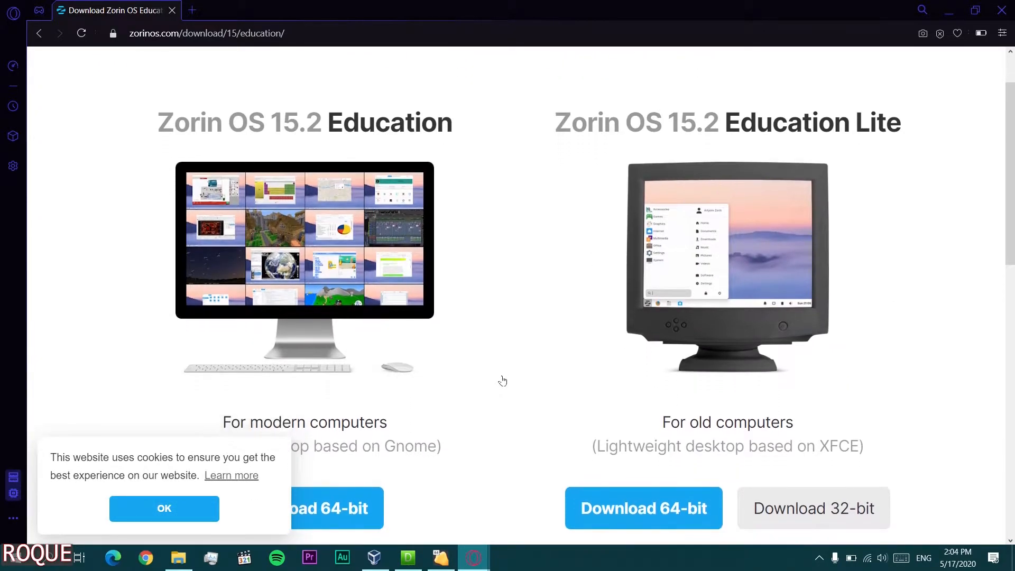
pyautogui.scroll(-1, 503, 381)
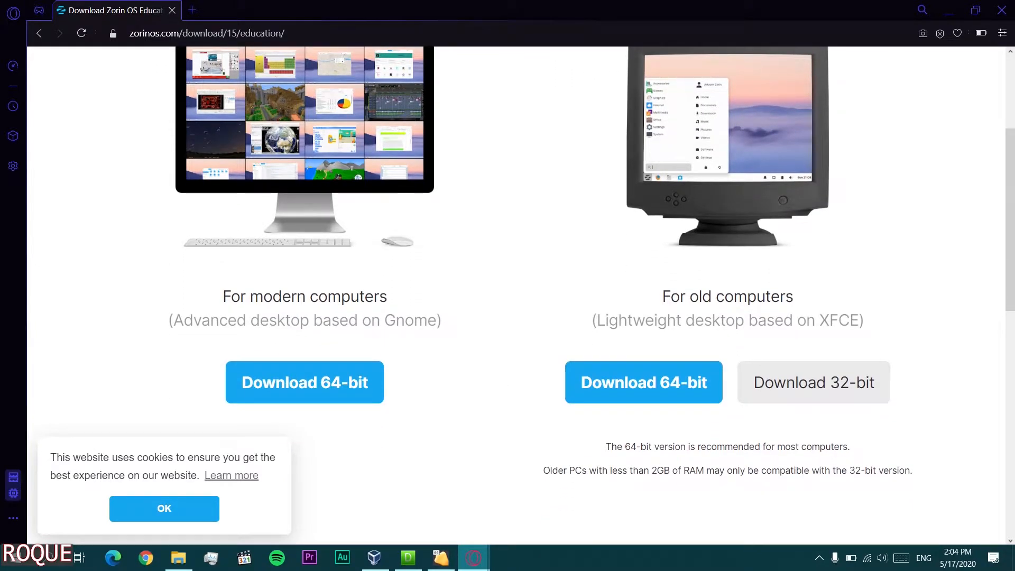
pyautogui.click(326, 400)
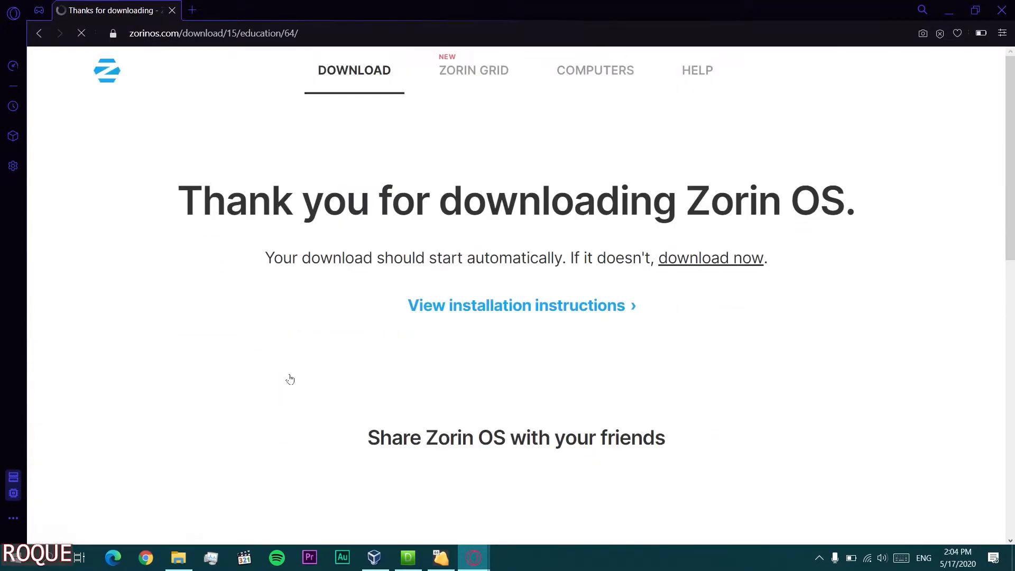
# - Swap the 64-bit download for the 32-bit Education Lite ISO and advance the installer
pyautogui.scroll(-1, 651, 364)
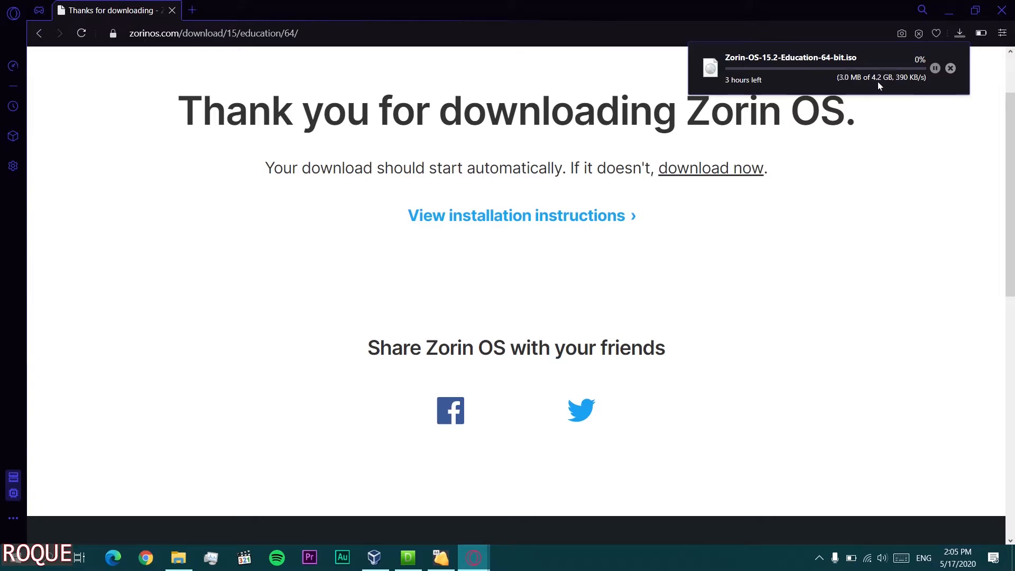
pyautogui.click(950, 70)
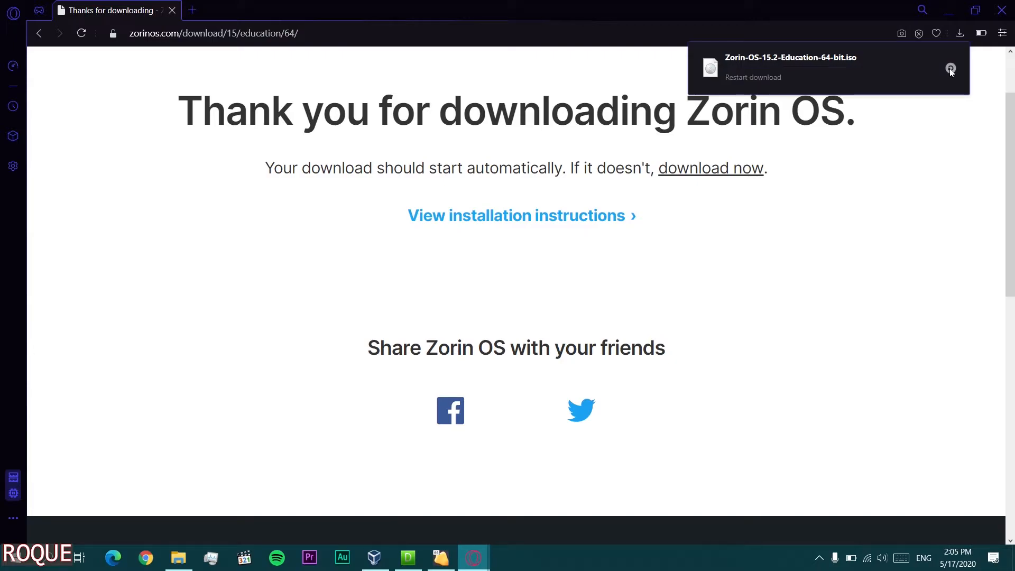
pyautogui.hotkey('alt', 'Left')
pyautogui.click(799, 476)
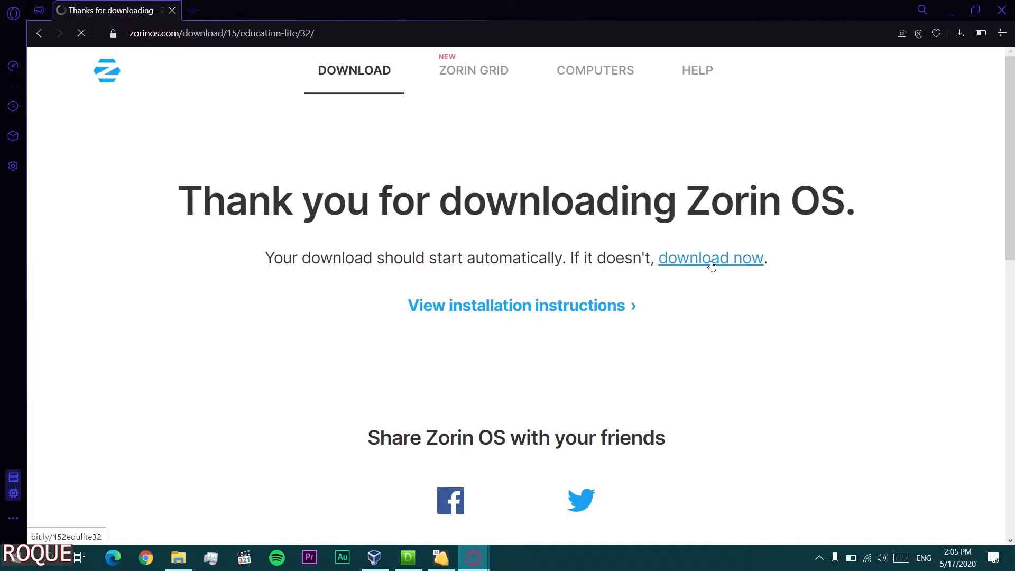
pyautogui.click(712, 264)
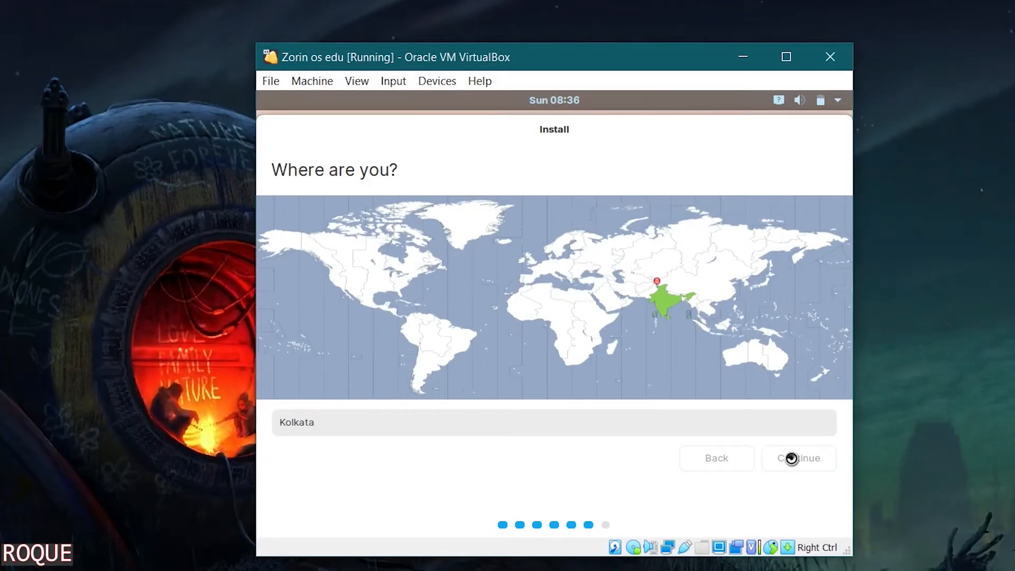
pyautogui.click(800, 408)
# - Enter the user's name and a confirmed account password, then continue the installation
pyautogui.write('Roque')
pyautogui.click(544, 340)
pyautogui.write('roque')
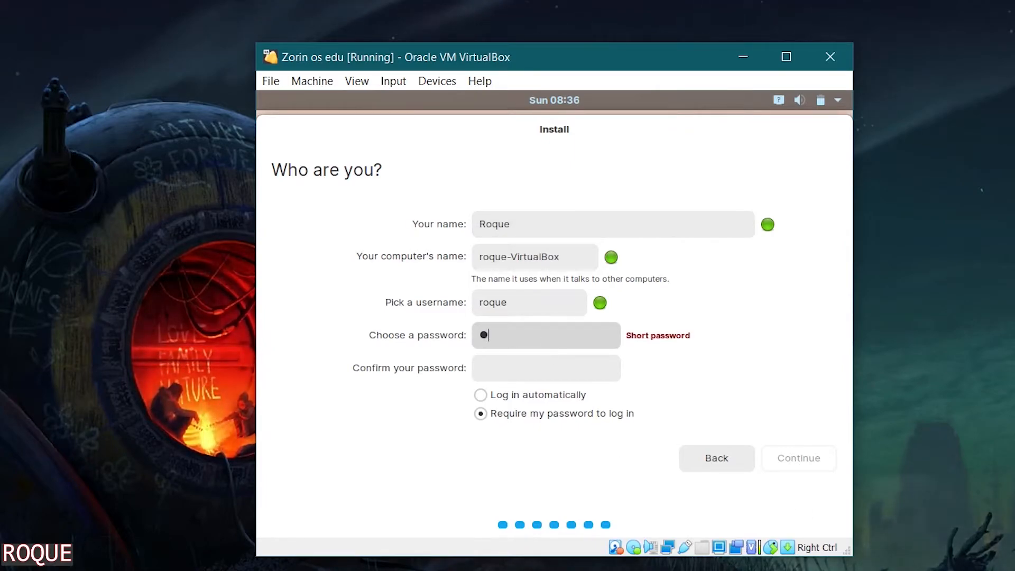
pyautogui.write('●')
pyautogui.press('BackSpace')
pyautogui.press('BackSpace')
pyautogui.press('BackSpace')
pyautogui.press('BackSpace')
pyautogui.press('BackSpace')
pyautogui.press('BackSpace')
pyautogui.write('●●●●●●●')
pyautogui.press('Tab')
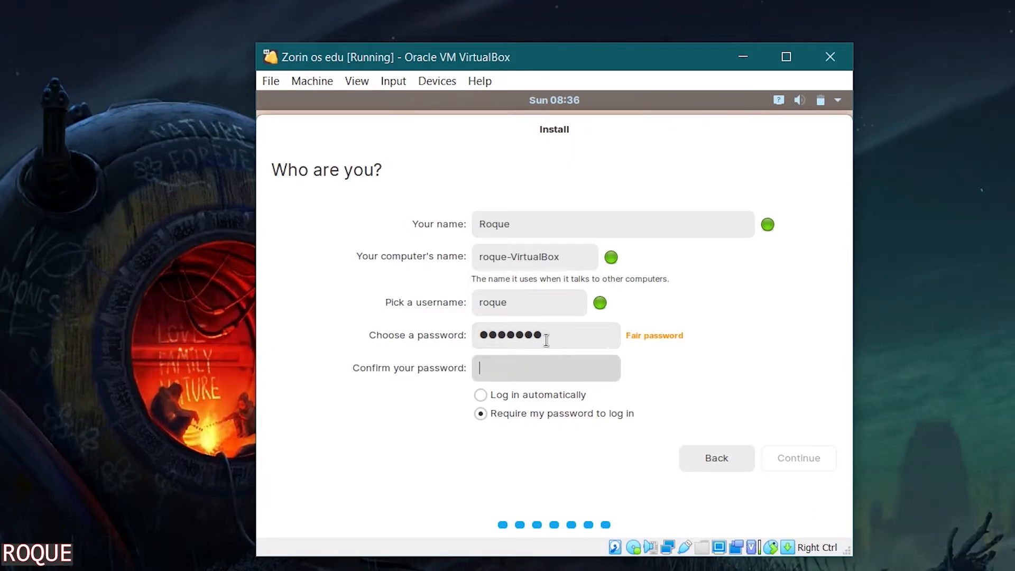
pyautogui.write('●●●●●●●')
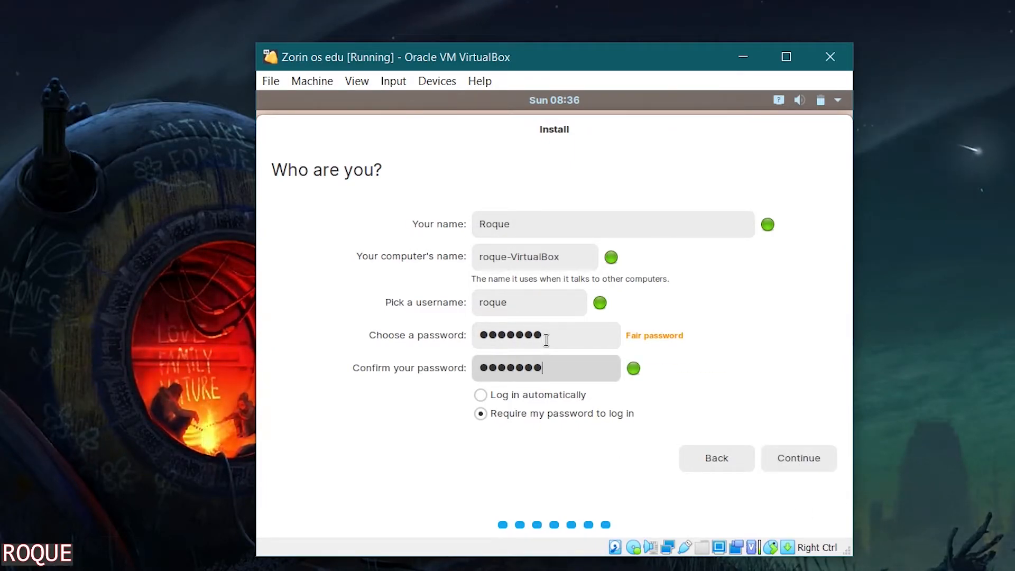
pyautogui.click(812, 457)
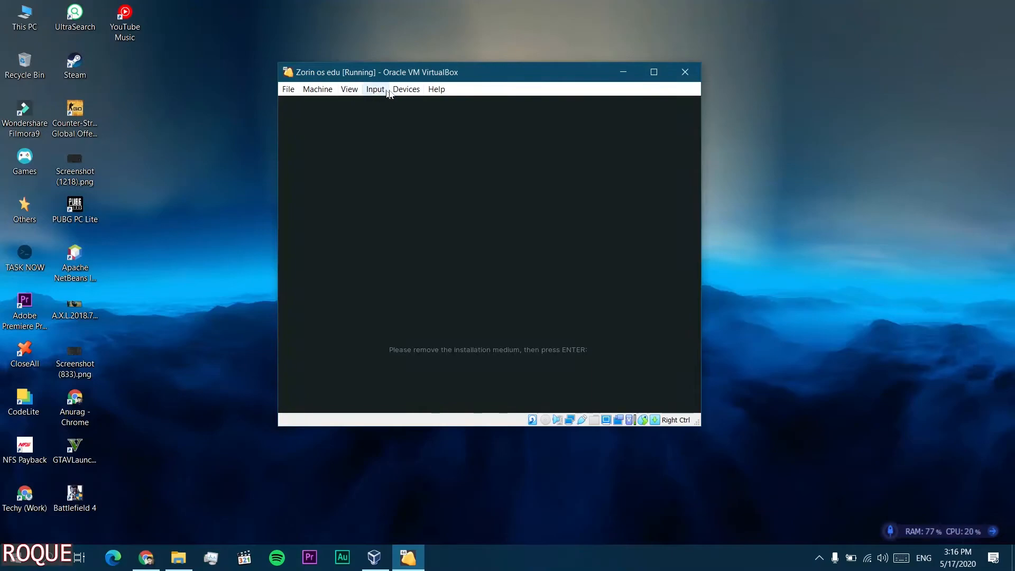
# - Reboot the virtual machine into the installed Zorin OS after installation finishes
pyautogui.click(406, 89)
pyautogui.moveTo(433, 104)
pyautogui.click(606, 169)
pyautogui.press('Return')
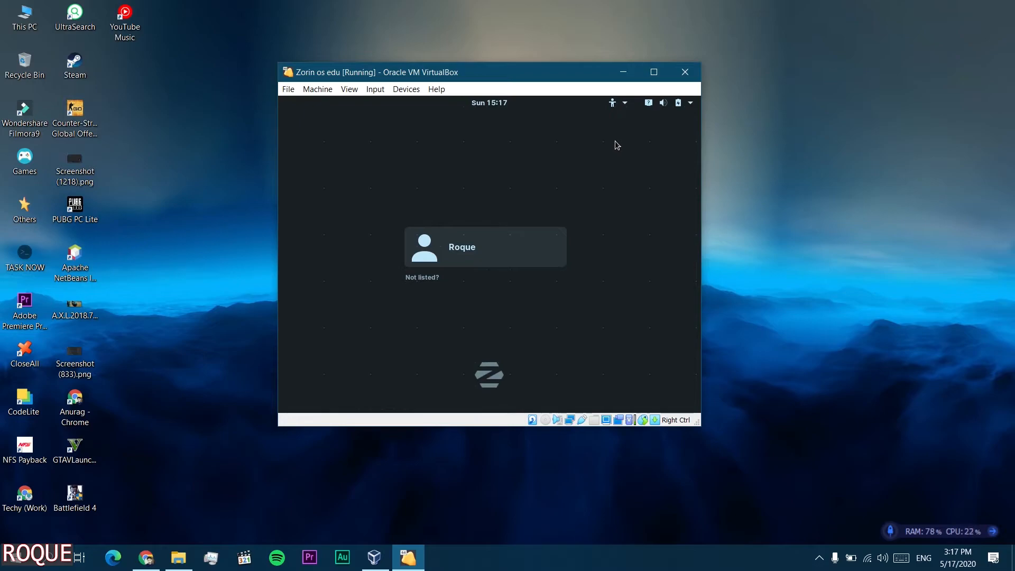
# - Select the new user on the Zorin OS login screen and sign in with the password
pyautogui.click(504, 236)
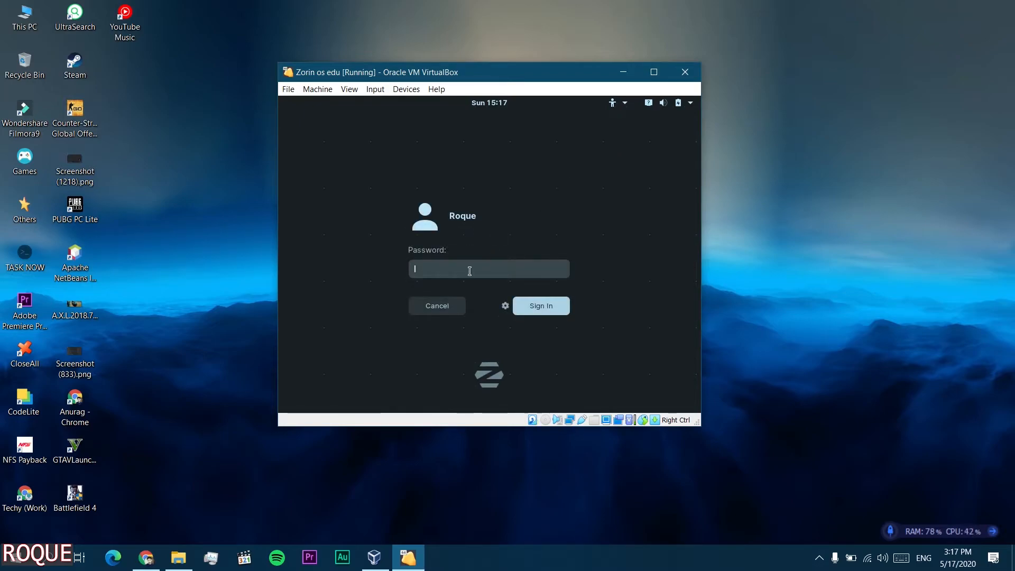
pyautogui.press('Return')
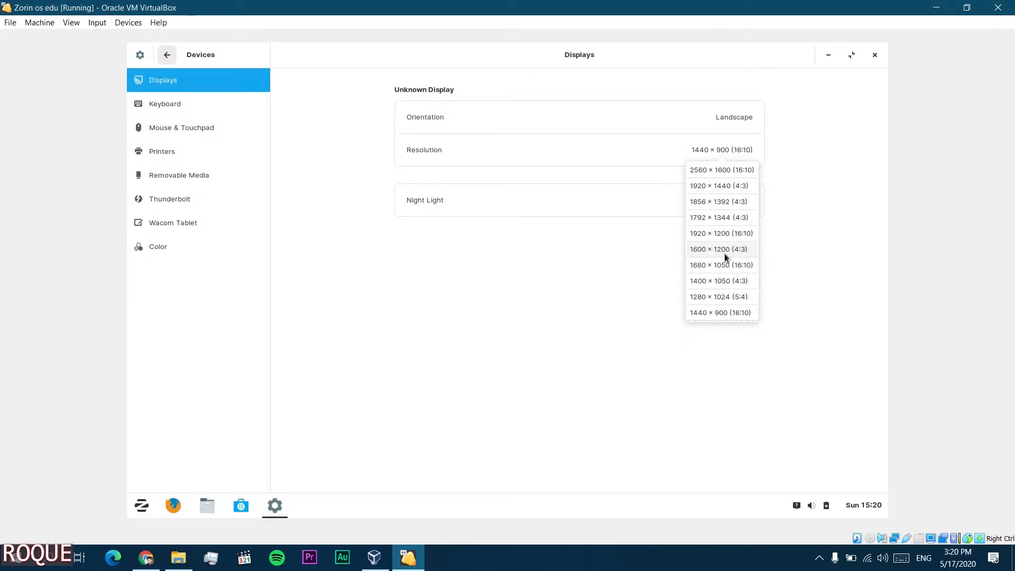
# - Apply and keep 1680 × 1050 (16:10), close Settings, and show the Education apps menu
pyautogui.click(712, 267)
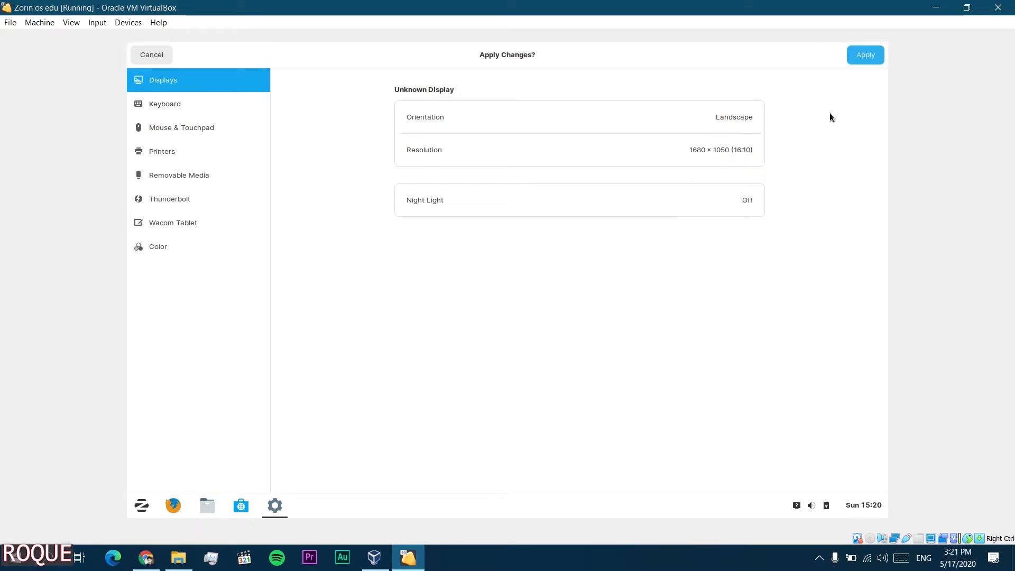
pyautogui.click(860, 56)
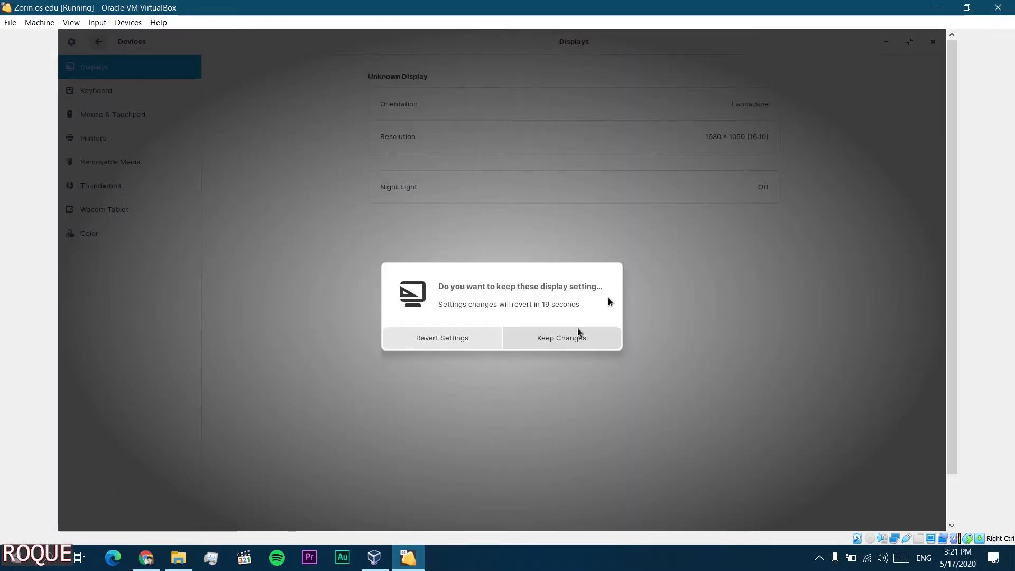
pyautogui.click(578, 332)
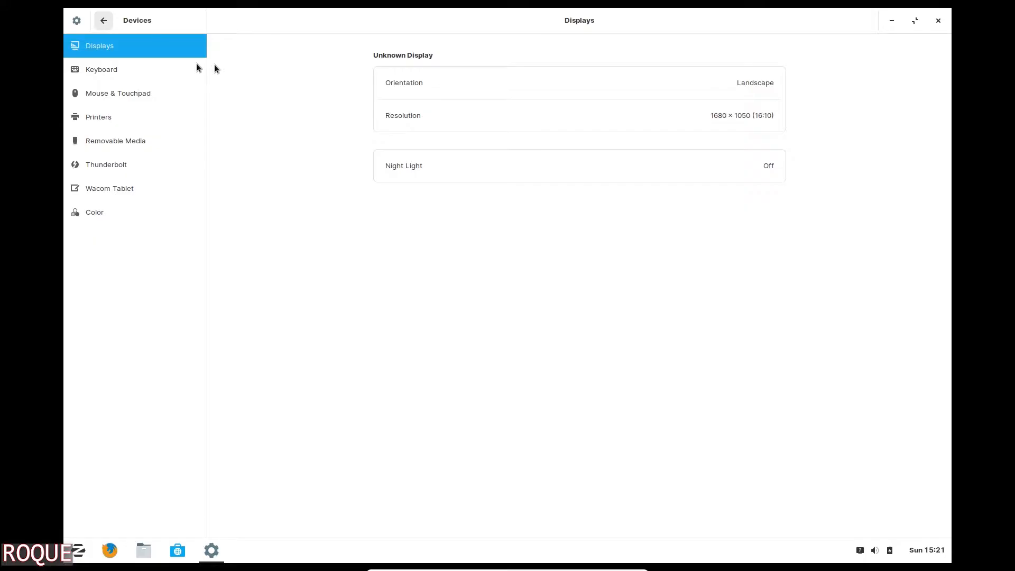
pyautogui.click(151, 71)
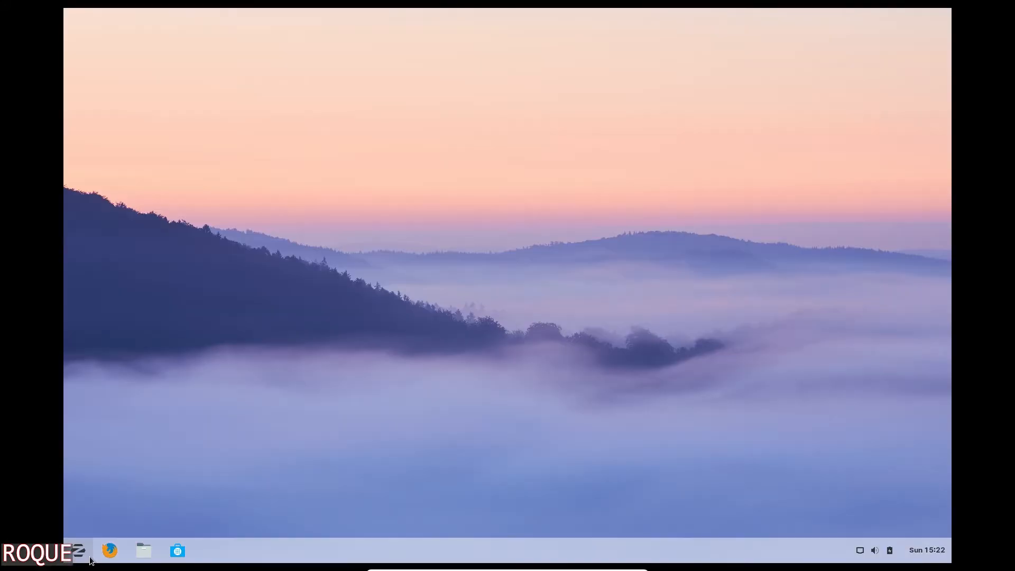
pyautogui.click(90, 560)
pyautogui.click(138, 296)
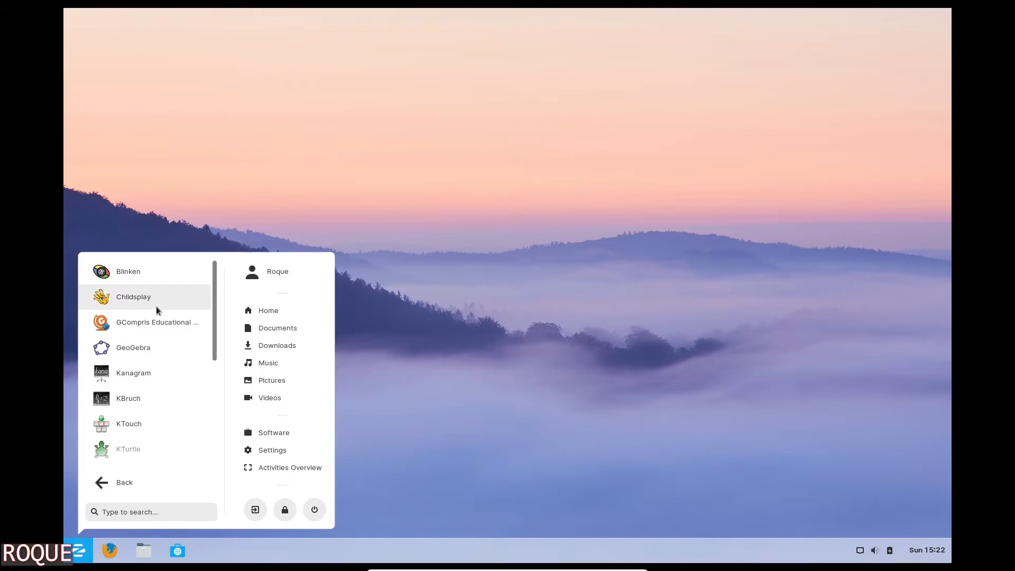
# - Launch Blinken to view its high scores, then try Childsplay's animal sounds game
pyautogui.scroll(-8, 160, 368)
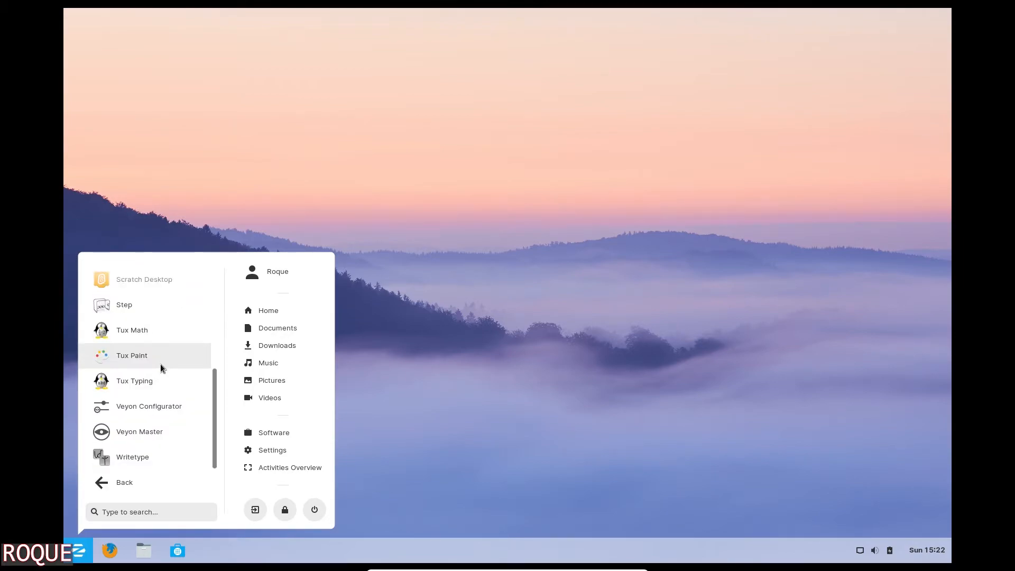
pyautogui.scroll(8, 161, 368)
pyautogui.click(138, 272)
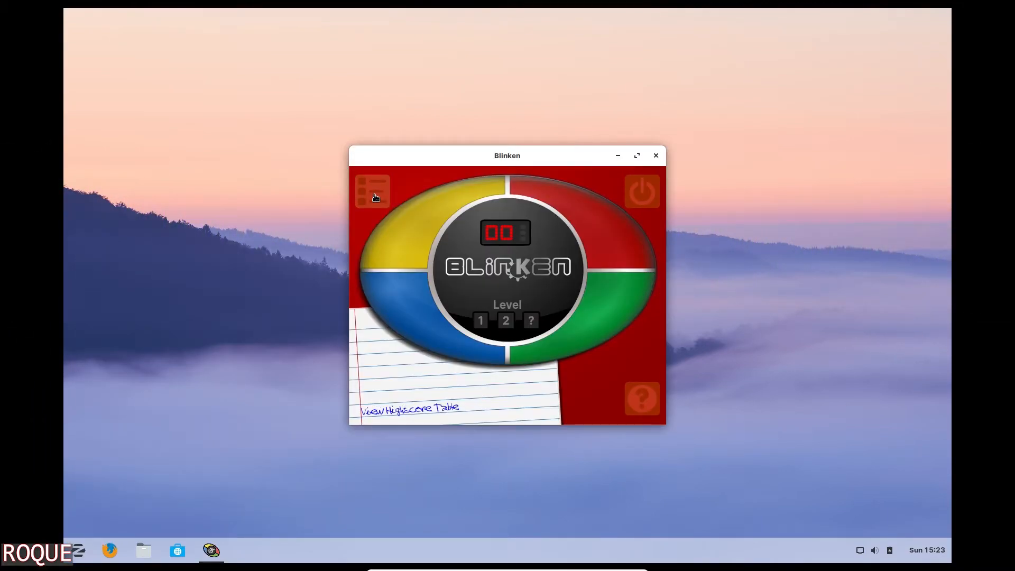
pyautogui.click(375, 198)
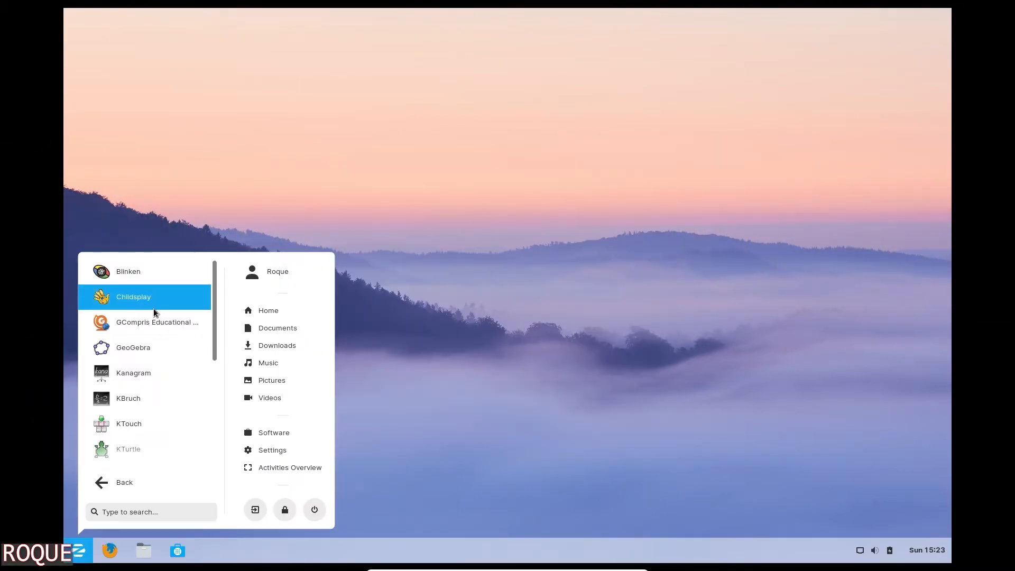
pyautogui.click(153, 309)
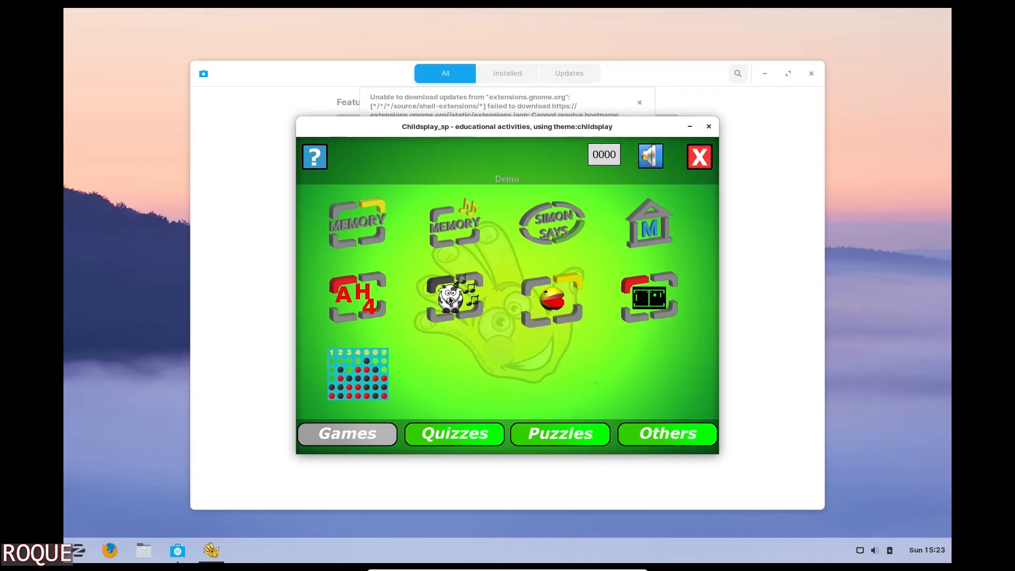
pyautogui.click(450, 301)
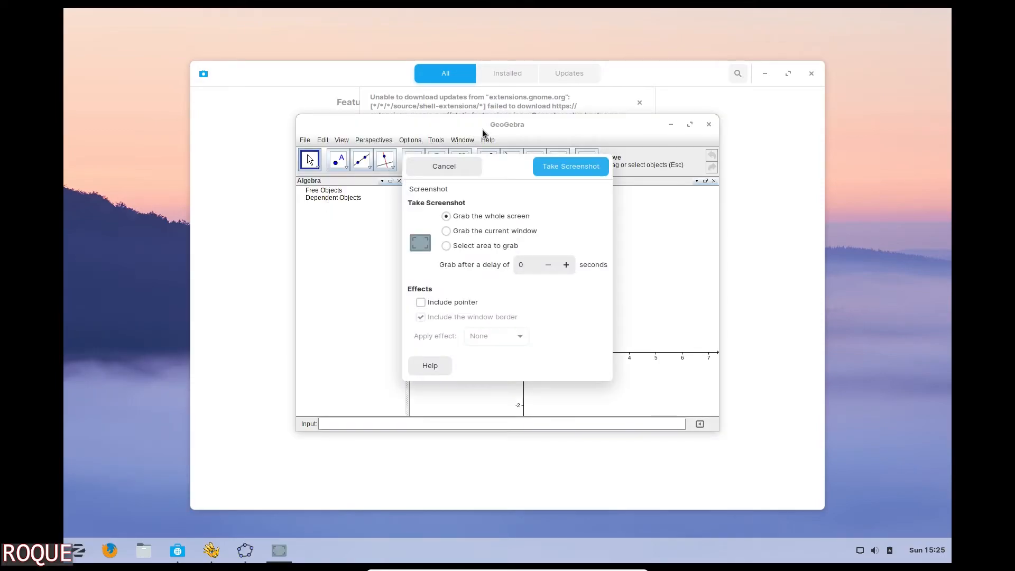
pyautogui.click(570, 166)
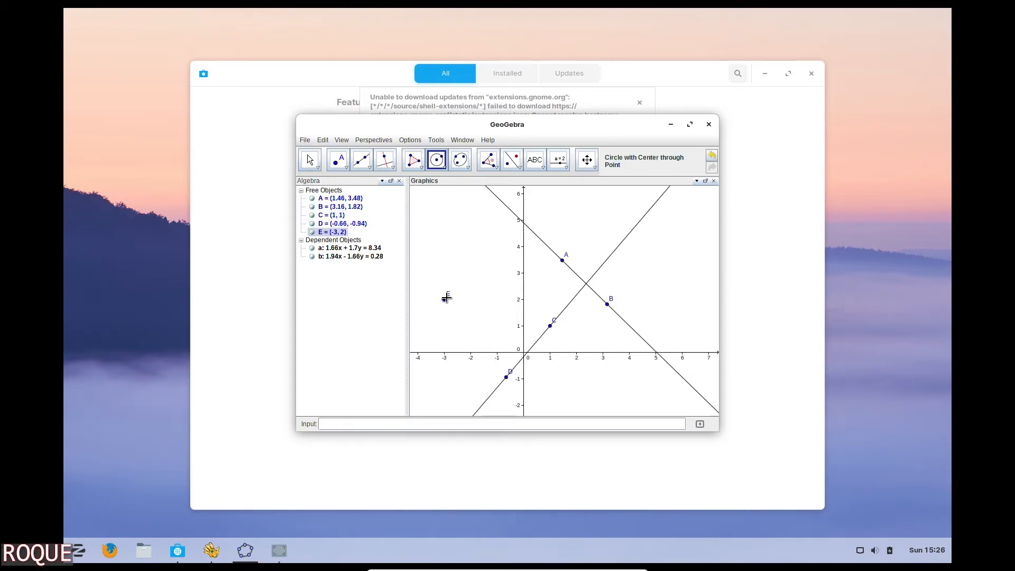
# - Draw overlapping circles in GeoGebra: centre E through F, then centre F through G
pyautogui.click(444, 300)
pyautogui.click(472, 265)
pyautogui.click(472, 265)
pyautogui.click(513, 279)
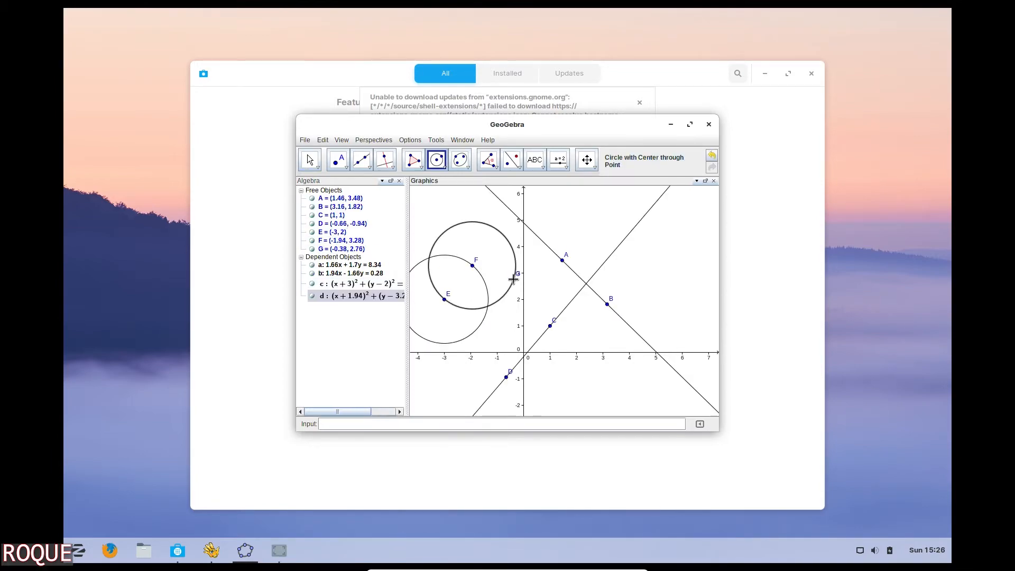
pyautogui.click(561, 306)
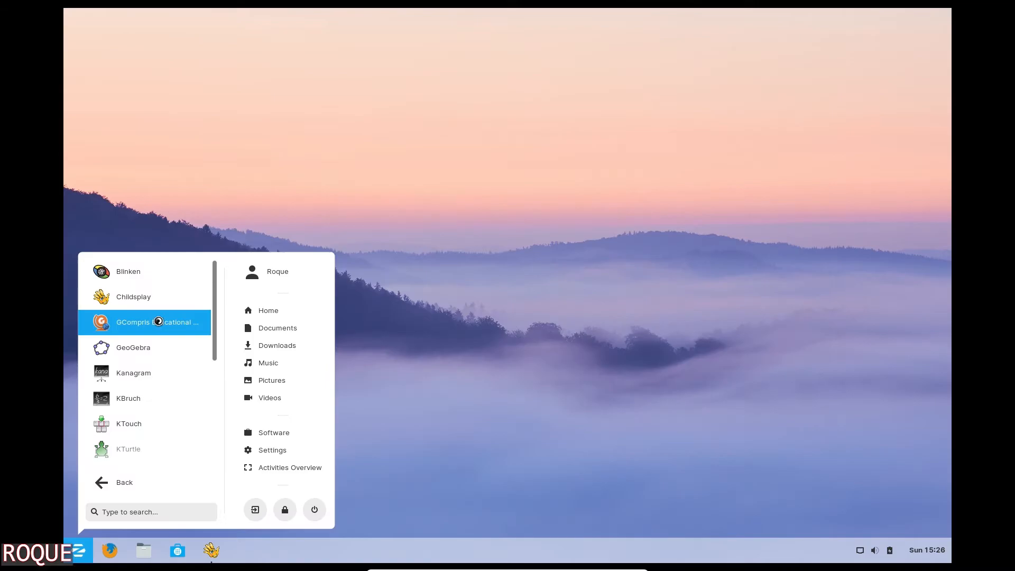
# - Guide Tux through the GCompris Maze toward the door, then check the KBruch fraction answer
pyautogui.click(159, 319)
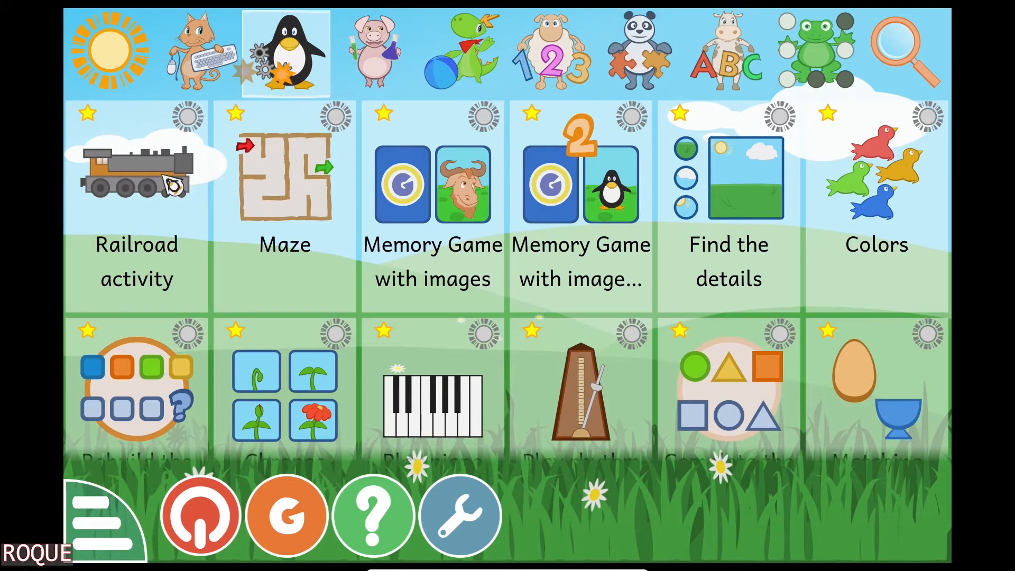
pyautogui.click(236, 172)
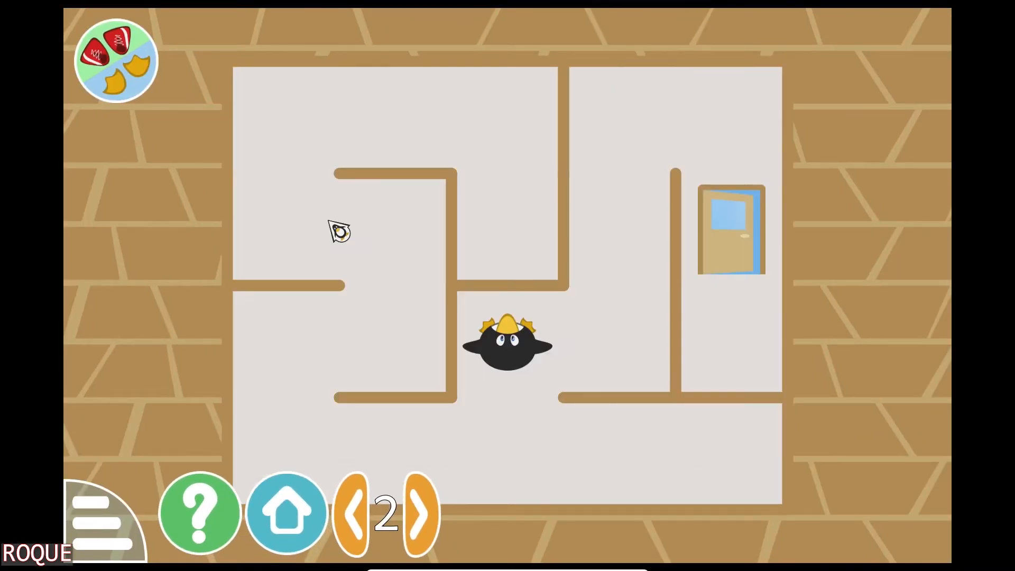
pyautogui.press('Right')
pyautogui.press('Up')
pyautogui.press('Up')
pyautogui.press('Right')
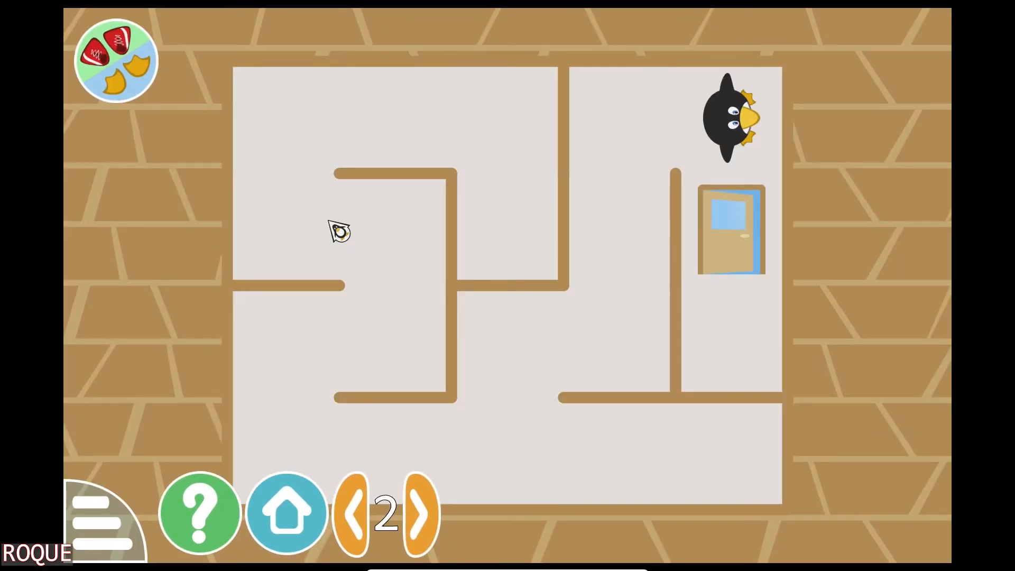
pyautogui.press('Down')
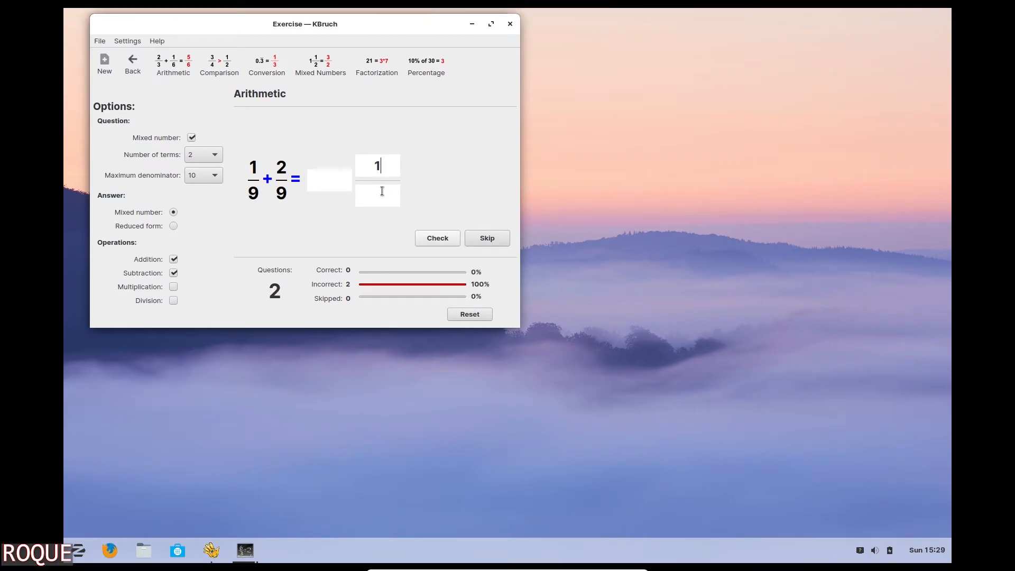
pyautogui.click(441, 239)
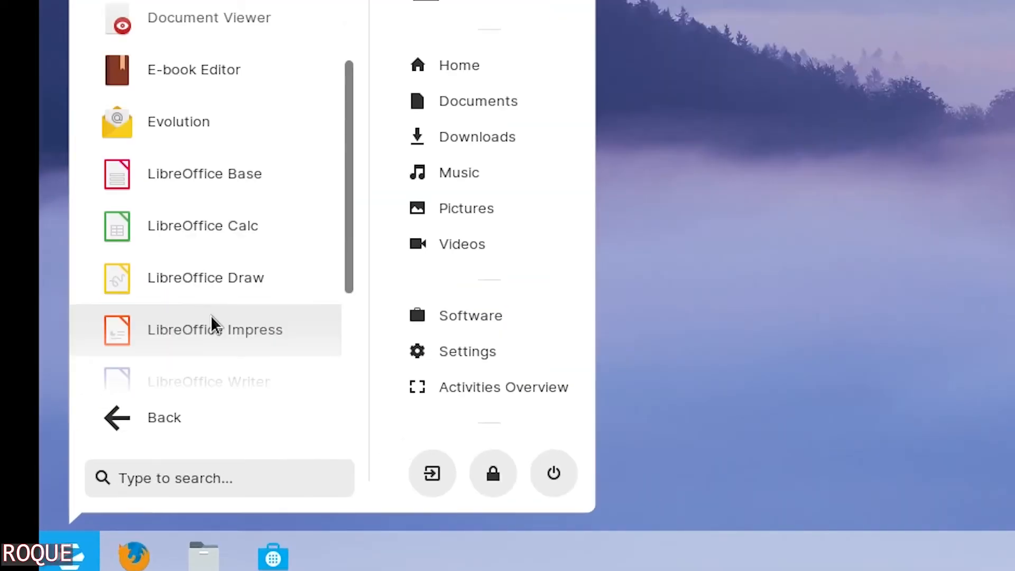
pyautogui.scroll(-3, 147, 437)
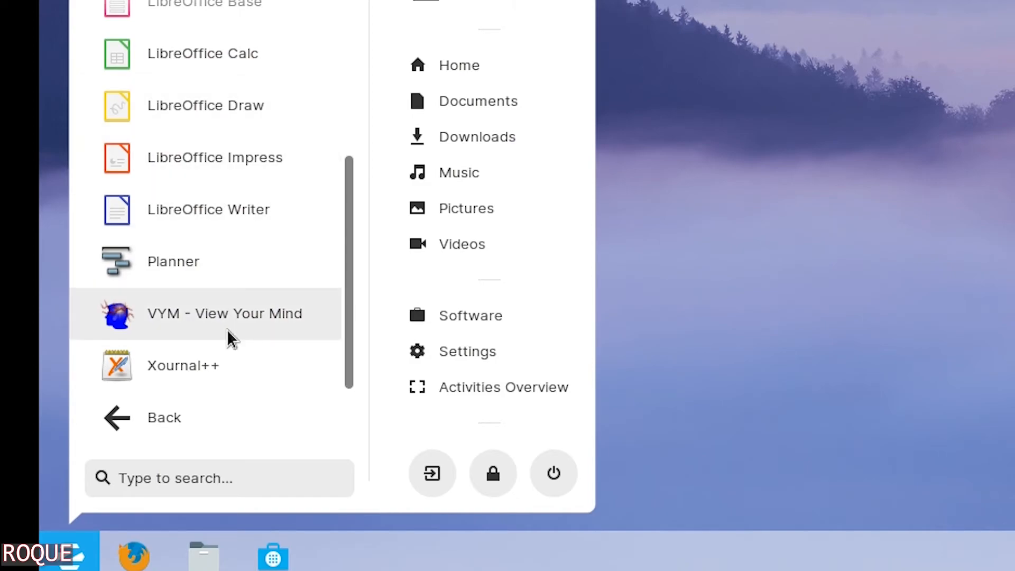
# - Launch VYM, Fritzing and Kalzium from the applications menu
pyautogui.click(234, 314)
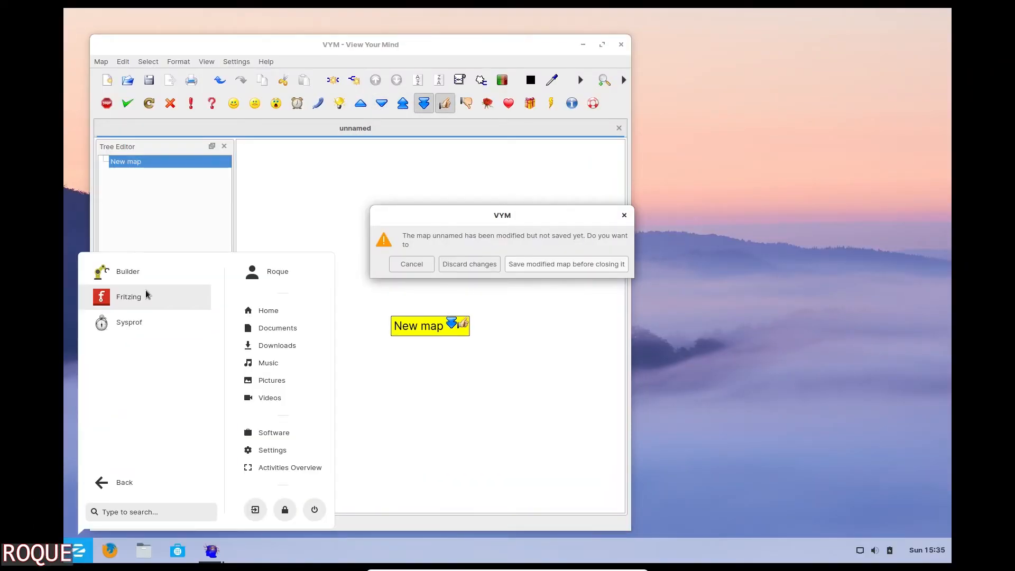
pyautogui.click(144, 291)
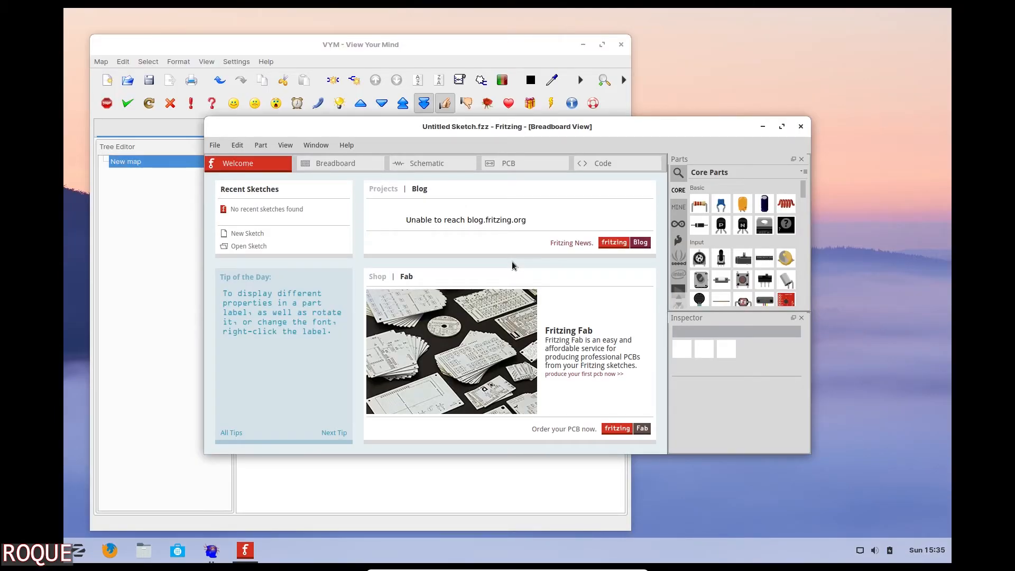
pyautogui.click(78, 550)
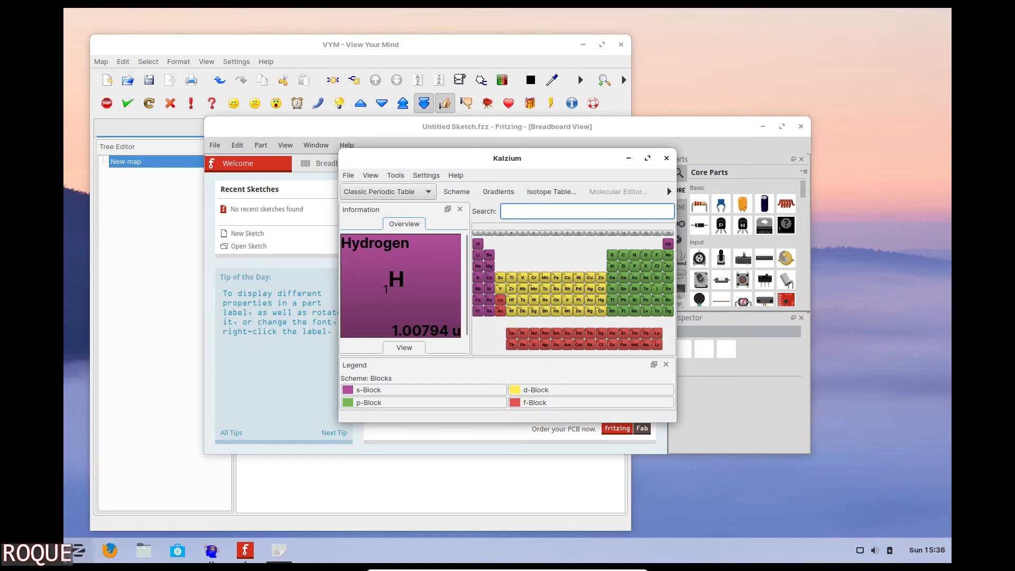
pyautogui.click(78, 550)
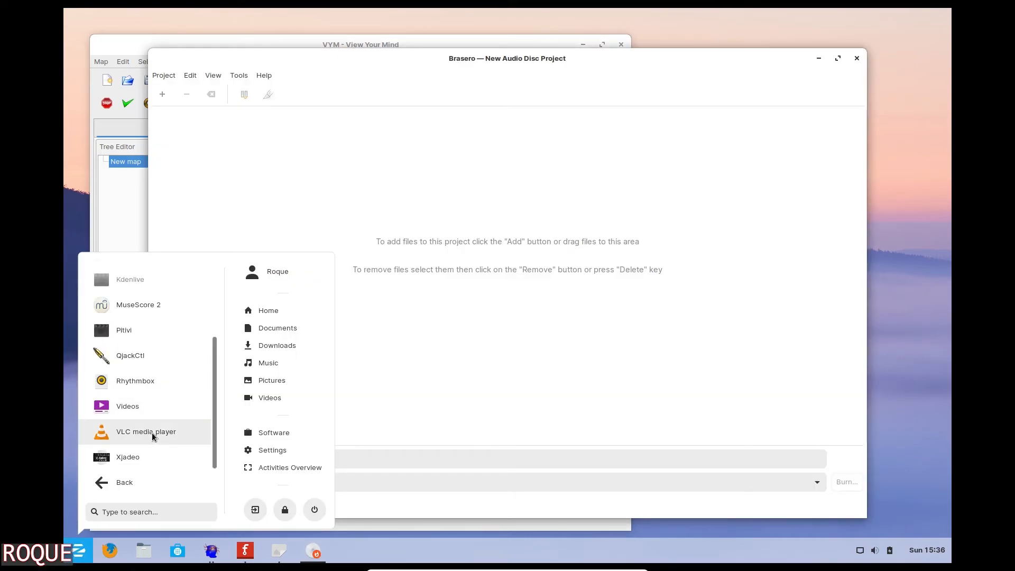
# - Launch VLC, accept its privacy policy, open and close Media, then start MuseScore 2
pyautogui.click(153, 435)
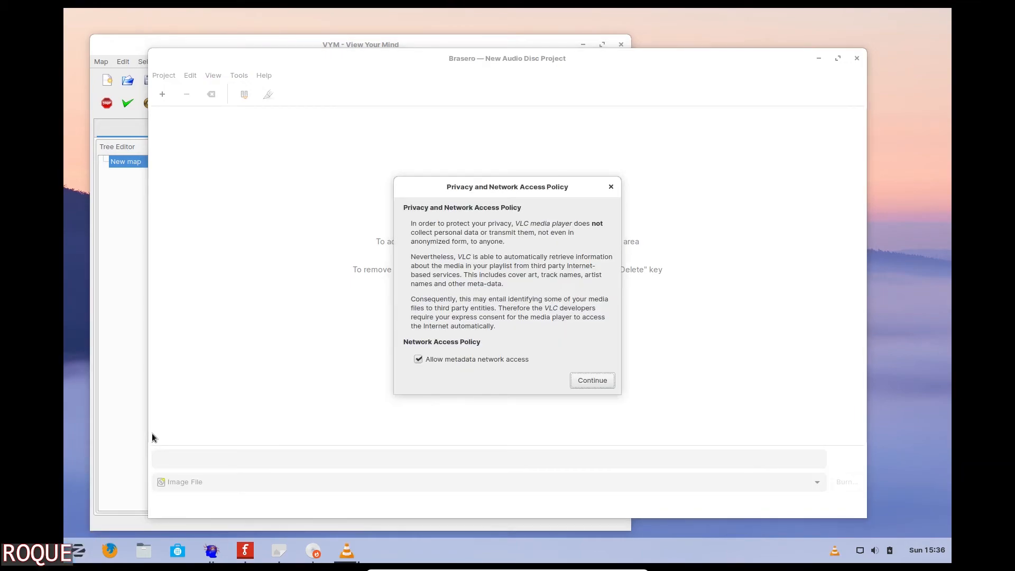
pyautogui.click(592, 381)
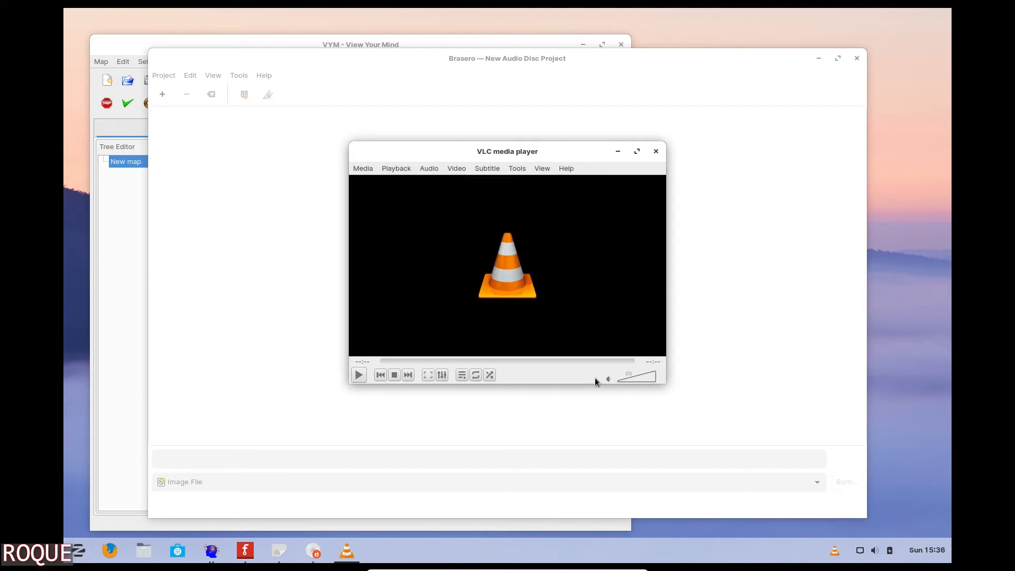
pyautogui.click(364, 169)
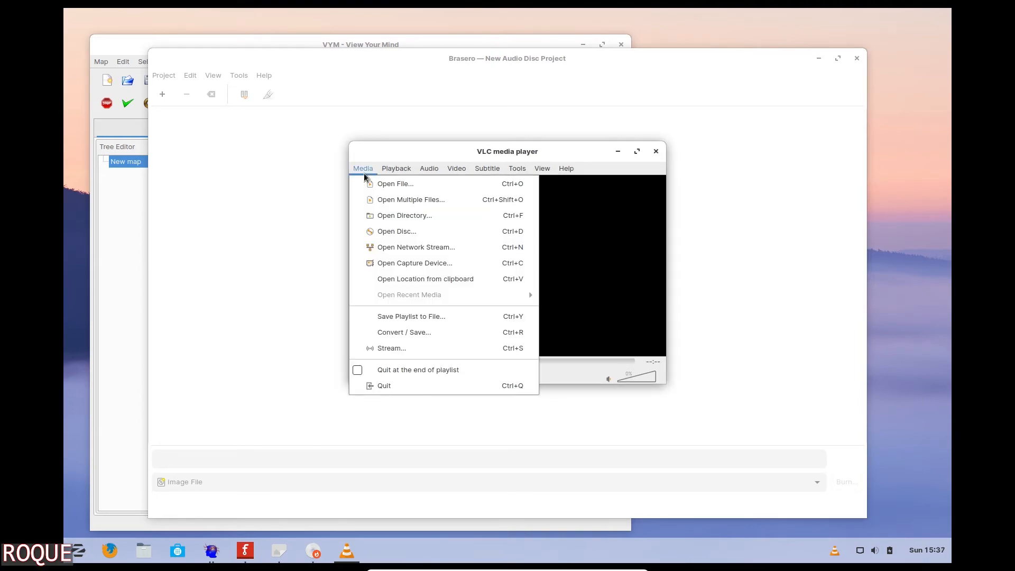
pyautogui.click(364, 173)
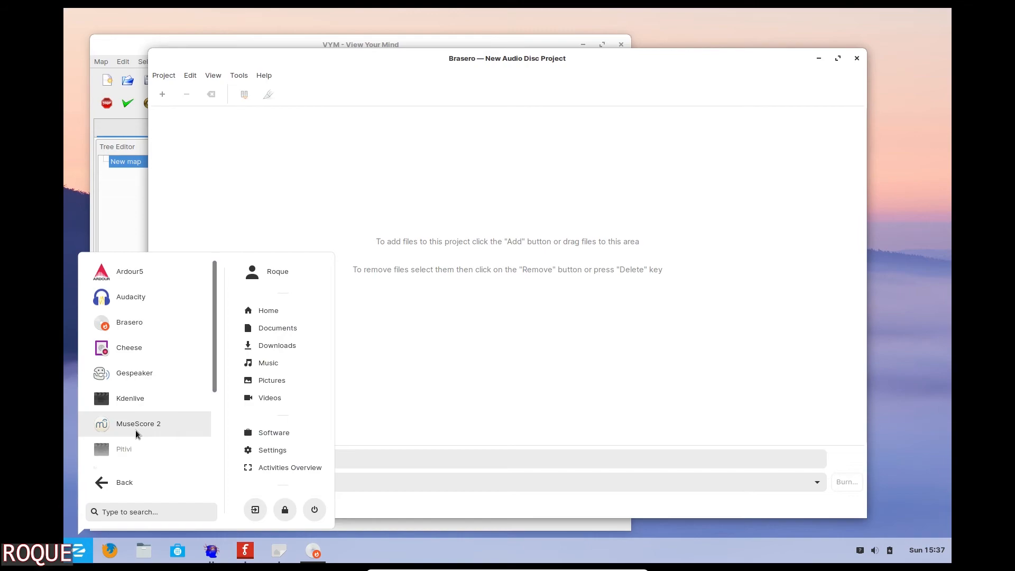
pyautogui.click(136, 428)
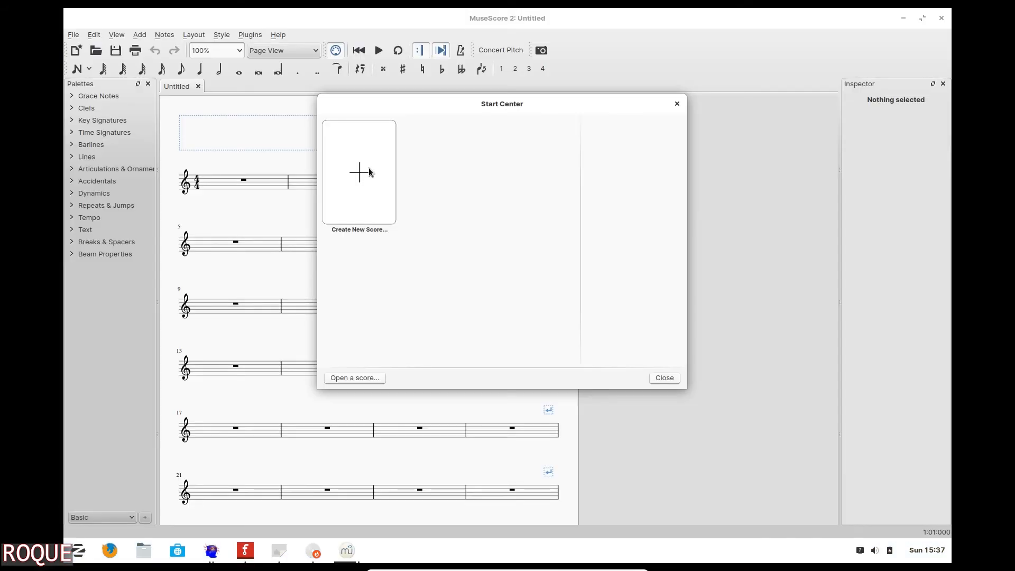
# - Create a new MuseScore score and enter quarter notes C and F in measure 2
pyautogui.click(369, 167)
pyautogui.doubleClick(395, 246)
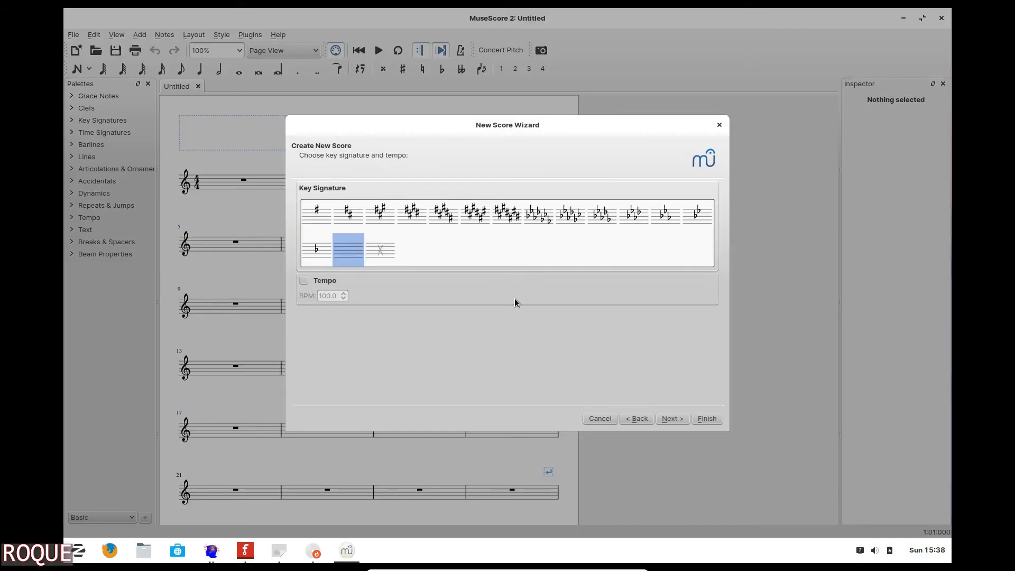
pyautogui.press('Return')
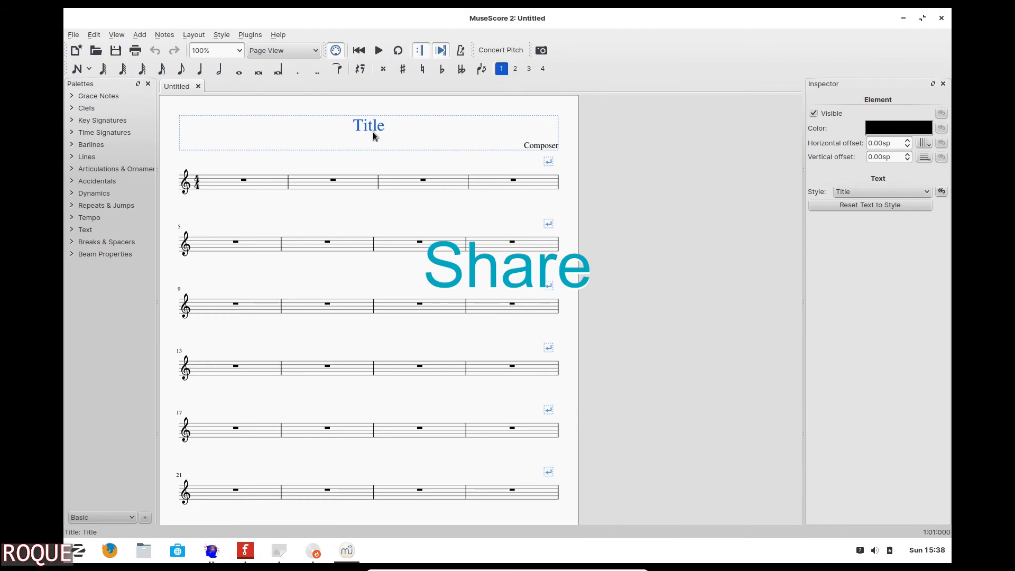
pyautogui.click(331, 181)
pyautogui.press('n')
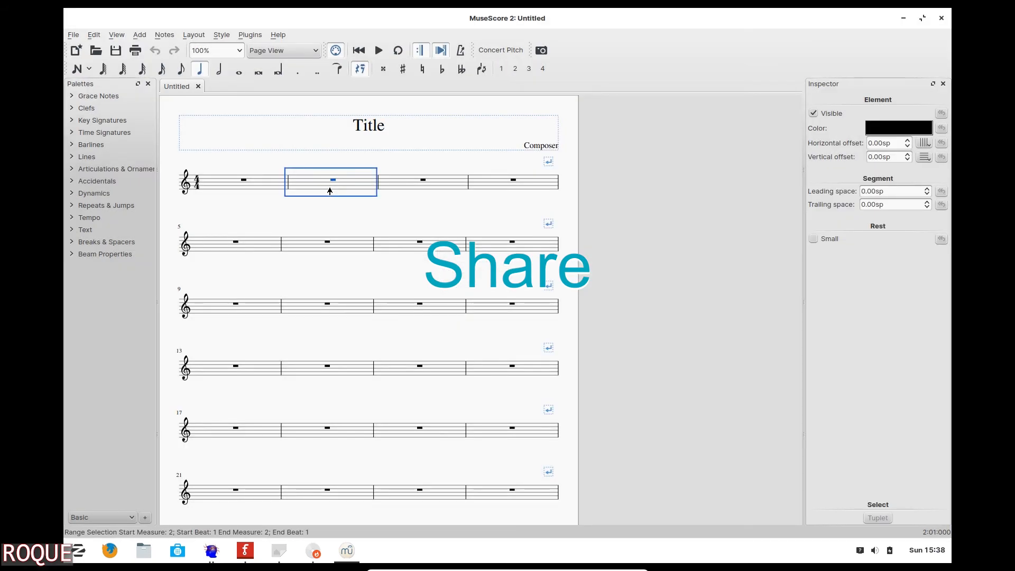
pyautogui.press('c')
pyautogui.press('f')
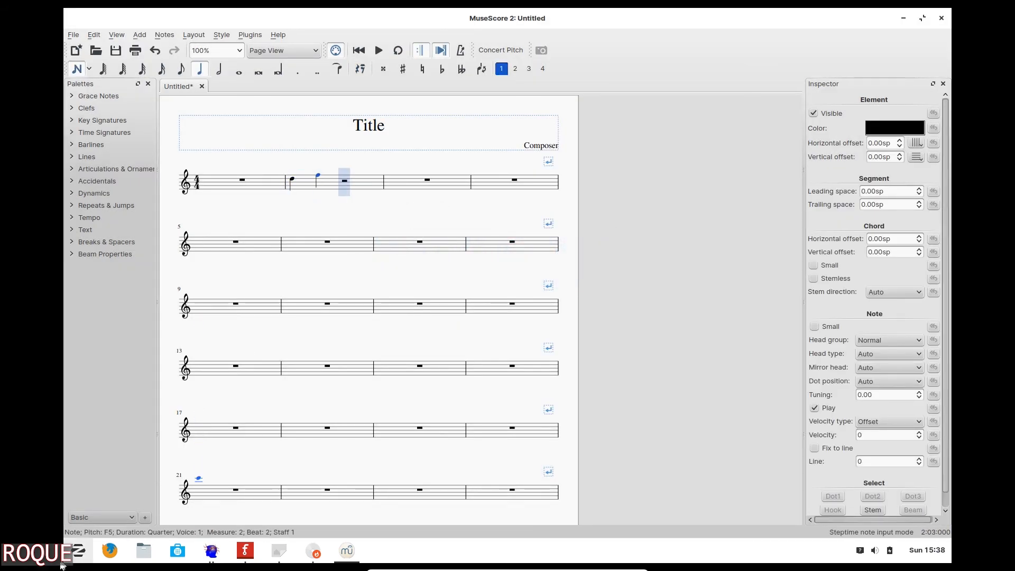
# - Bring up the applications list and scroll down through it
pyautogui.click(78, 551)
pyautogui.scroll(-1, 147, 458)
pyautogui.scroll(-2, 145, 408)
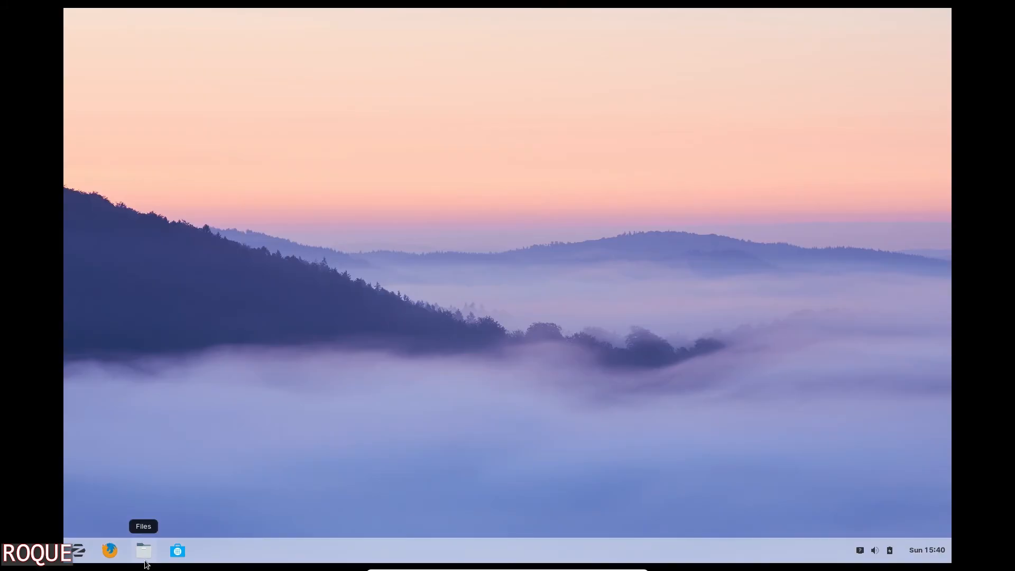
# - Browse the Computer root filesystem in a maximized Files window, close it, and open a desktop Terminal
pyautogui.click(145, 561)
pyautogui.press('super+Up')
pyautogui.click(110, 230)
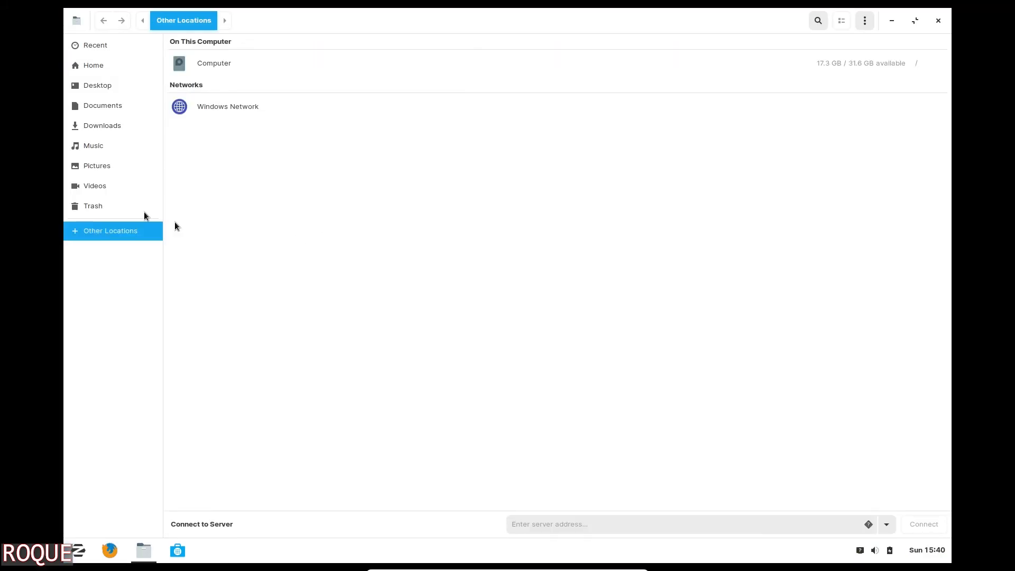
pyautogui.click(249, 63)
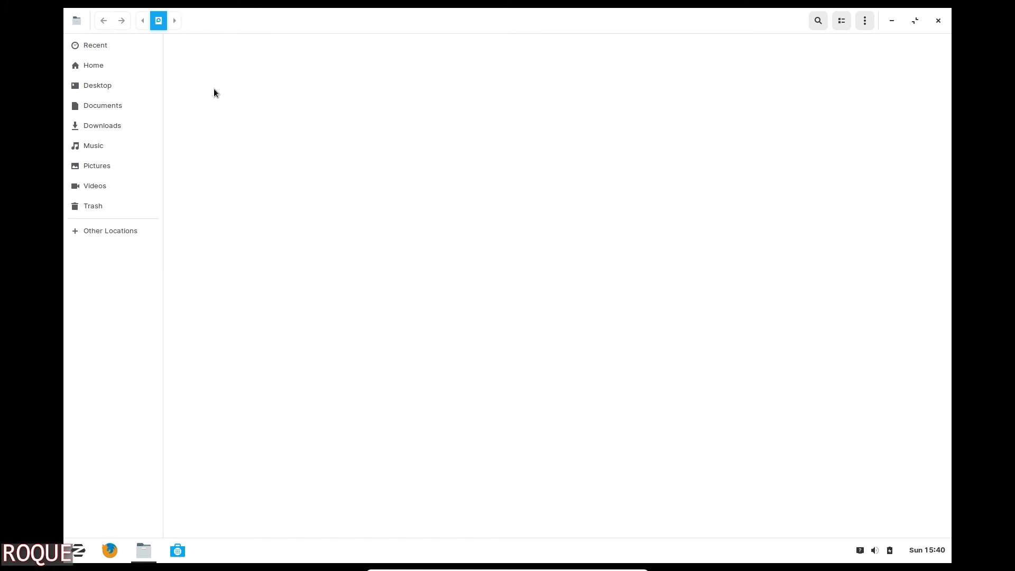
pyautogui.click(938, 22)
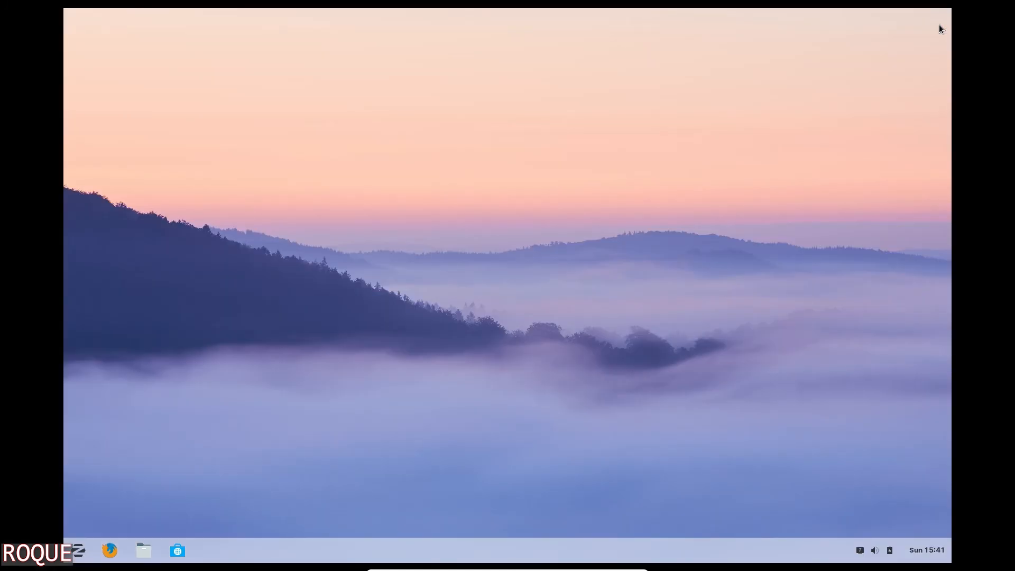
pyautogui.rightClick(564, 214)
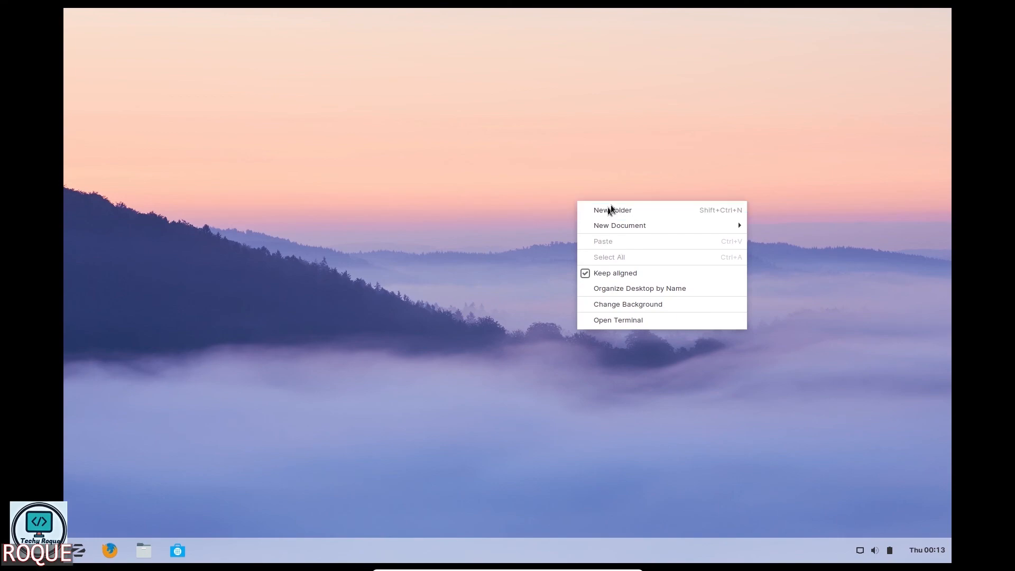
pyautogui.click(619, 320)
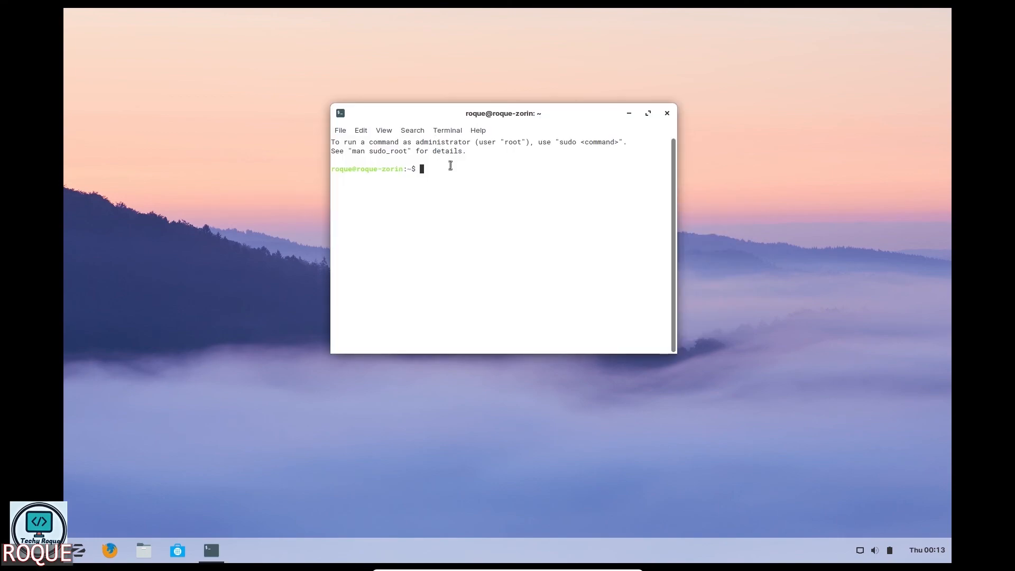